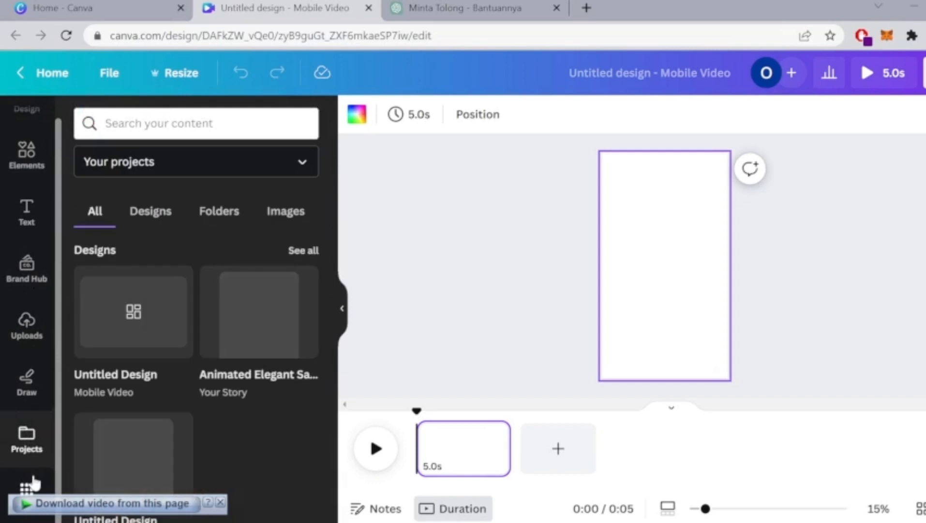
Open the stock video library and browse its categories for footage
click(30, 481)
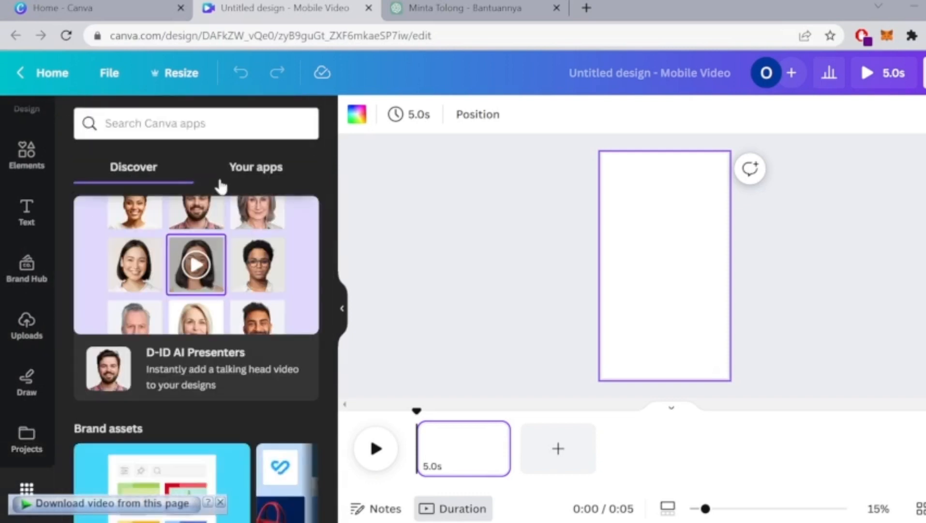
scroll(196, 361, down, 10)
scroll(198, 358, up, 1)
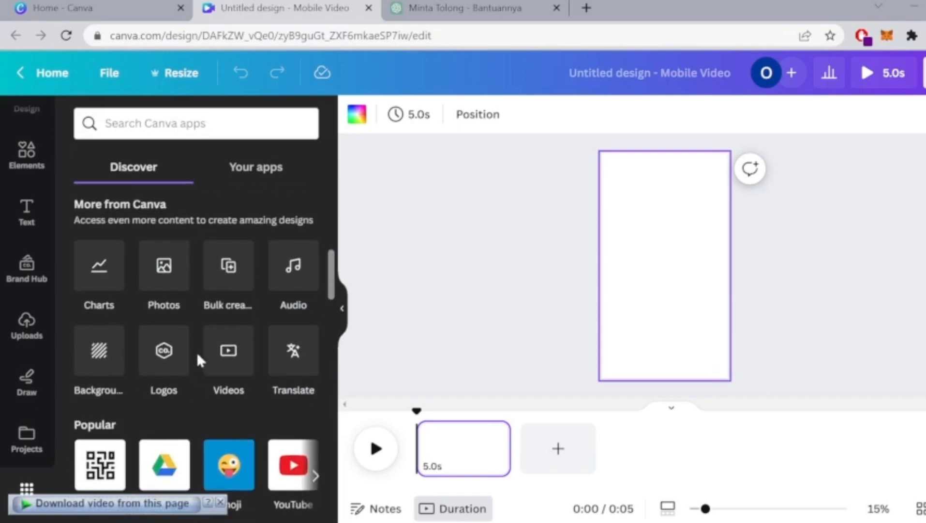
click(221, 365)
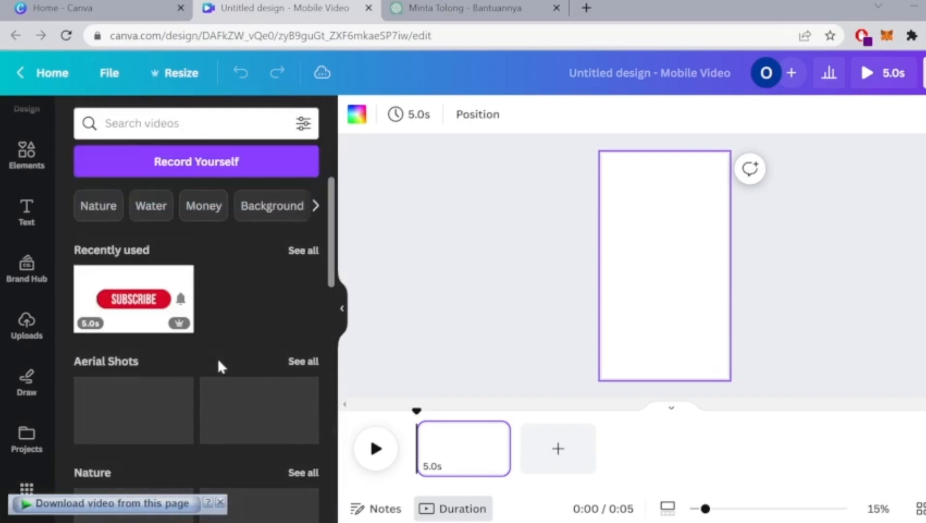
scroll(217, 362, down, 2)
scroll(219, 358, down, 1)
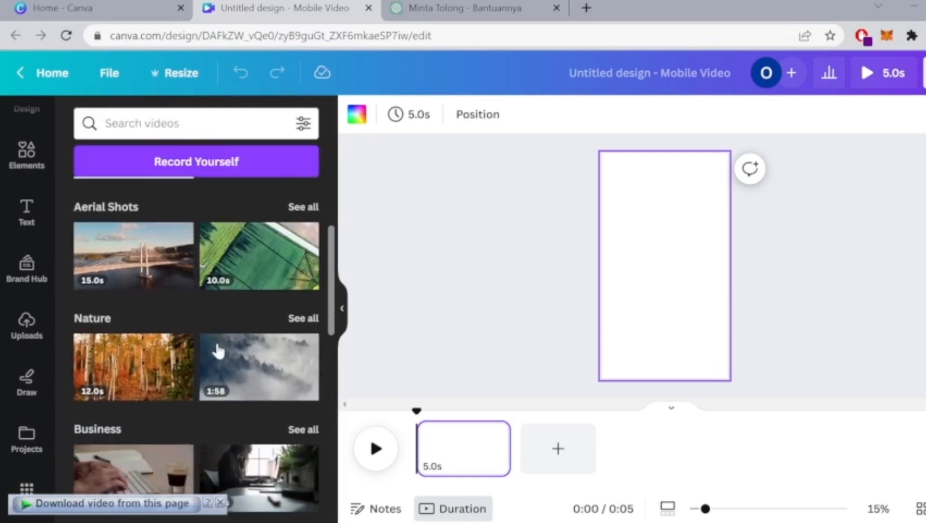
scroll(243, 299, down, 2)
scroll(244, 296, down, 3)
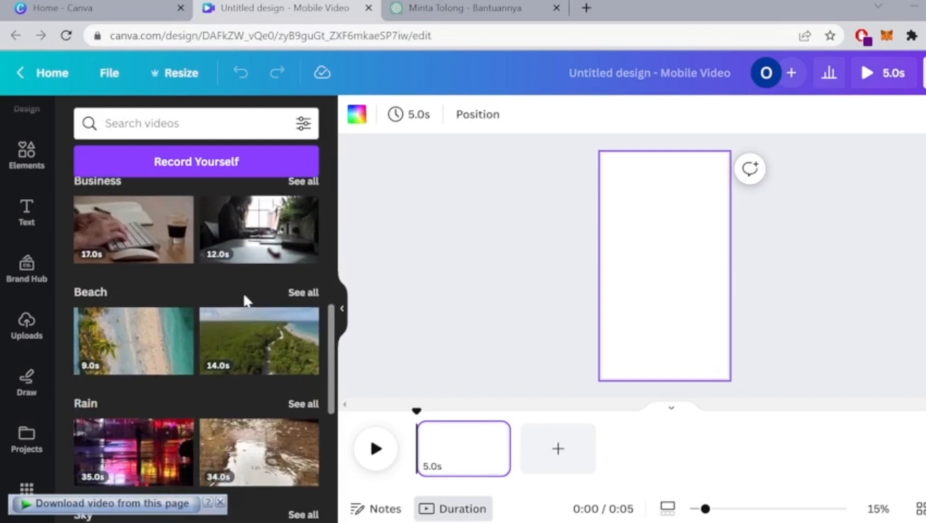
scroll(135, 237, up, 3)
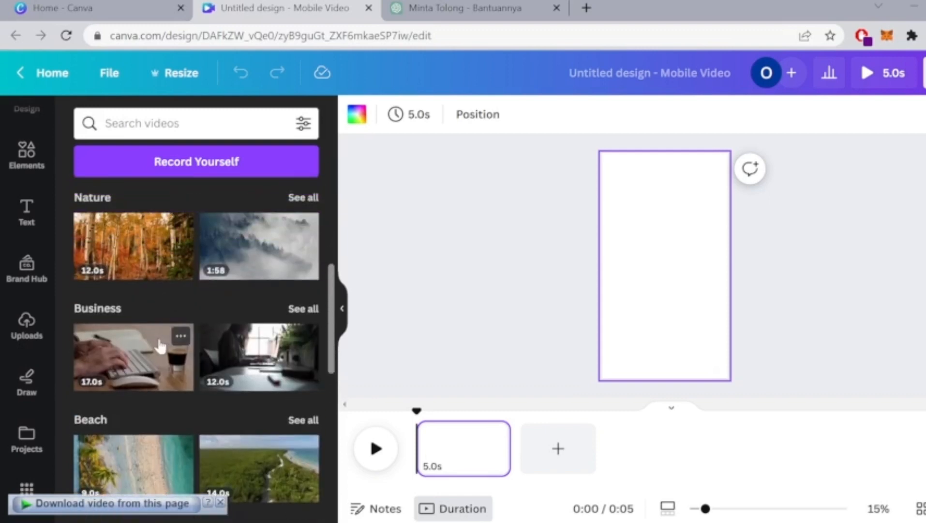
Search the stock video library for "self improvement"
click(177, 119)
text(self improve)
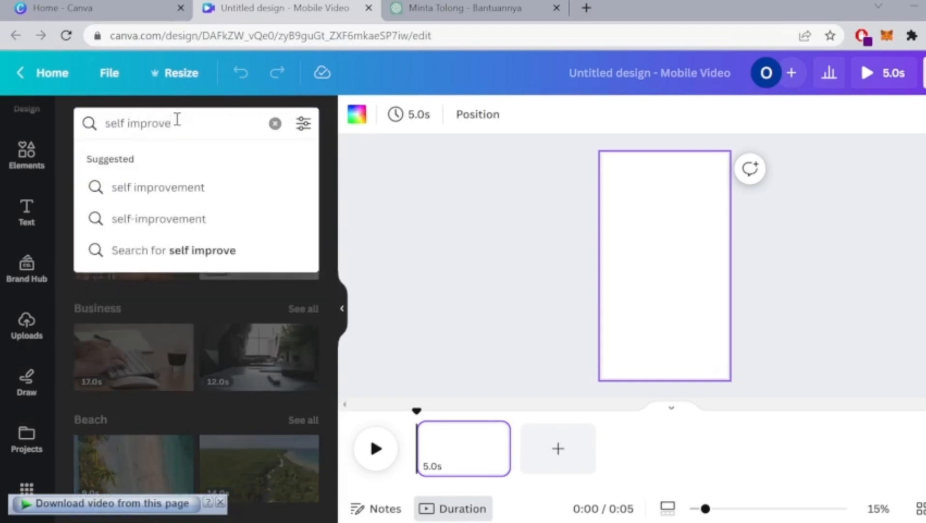
click(160, 192)
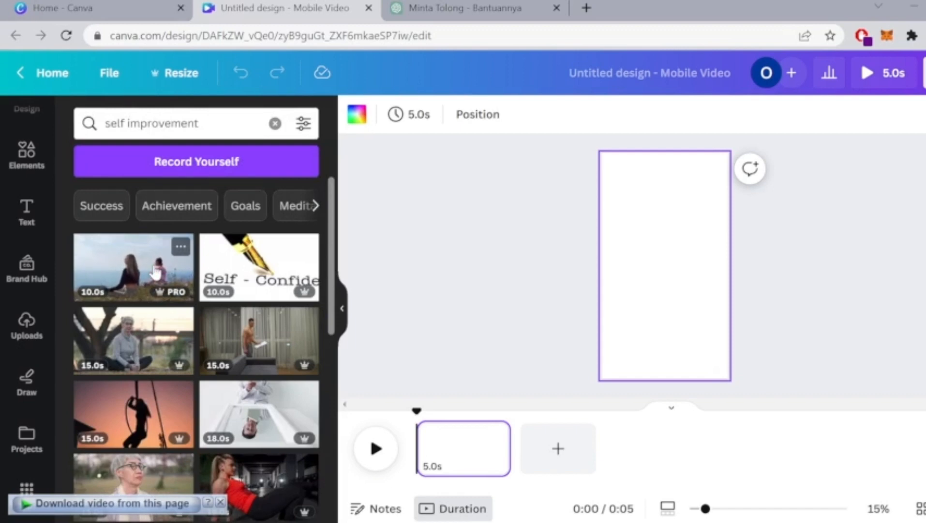
Add the 13-second clip of a person meditating cross-legged to the page and set it as the video background
scroll(156, 416, down, 3)
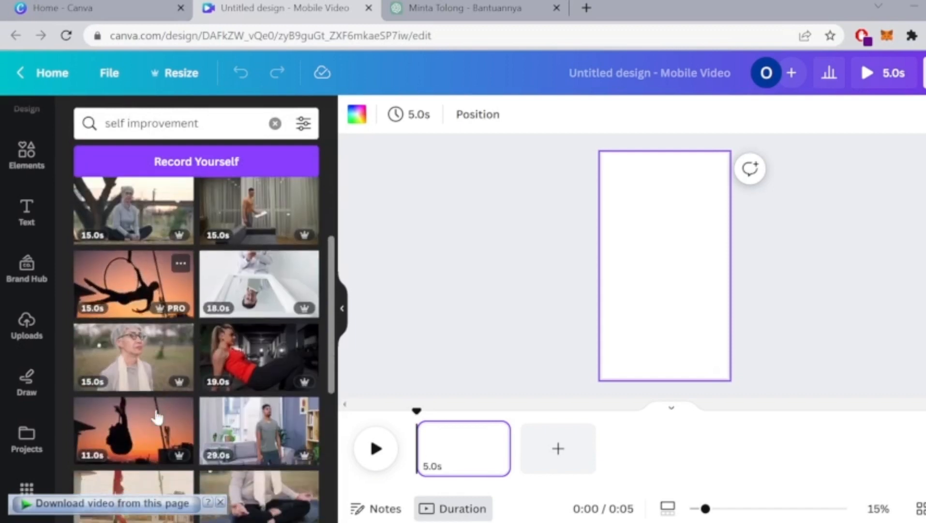
scroll(144, 394, down, 3)
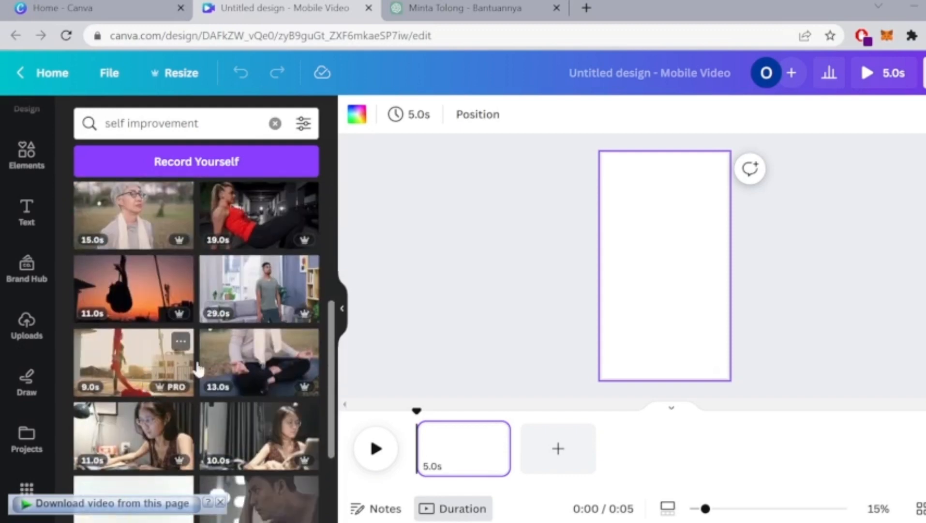
click(249, 364)
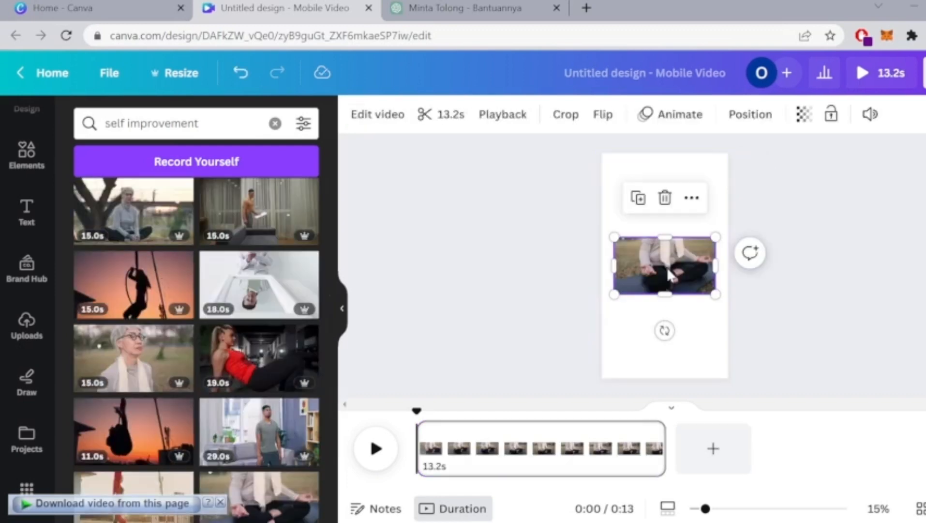
right_click(668, 274)
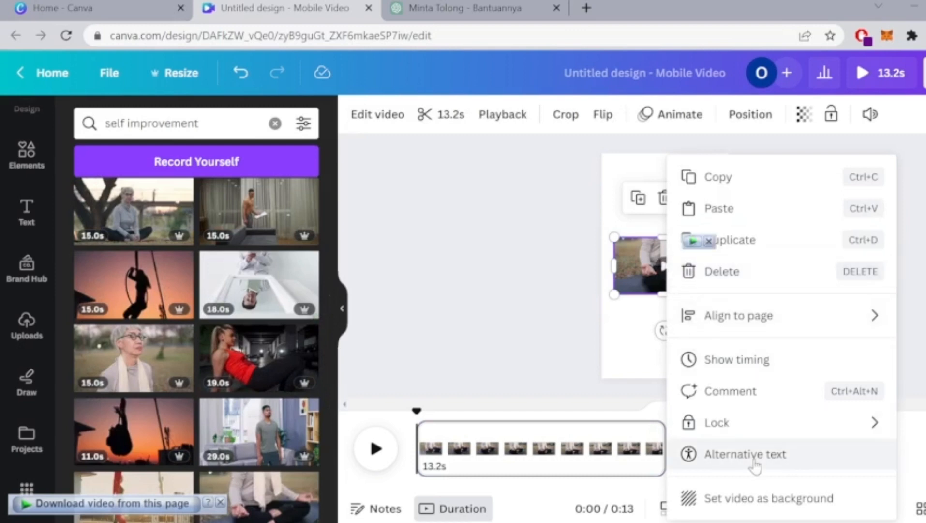
click(765, 502)
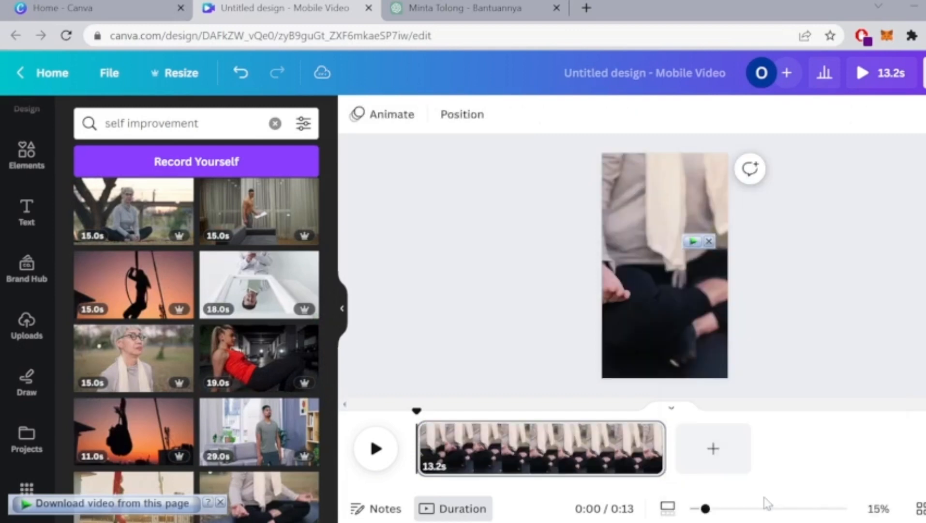
Play back the meditation background video on the page and in the timeline to check how it looks
click(669, 301)
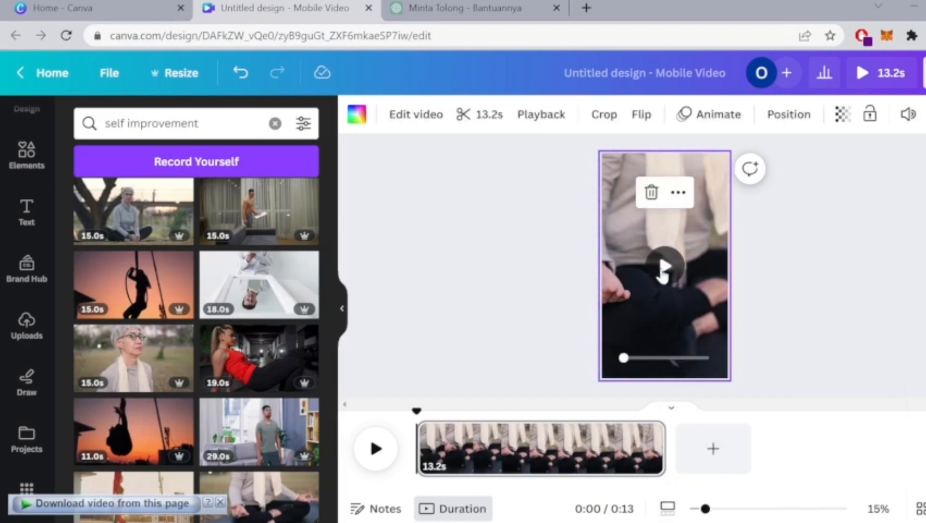
click(663, 271)
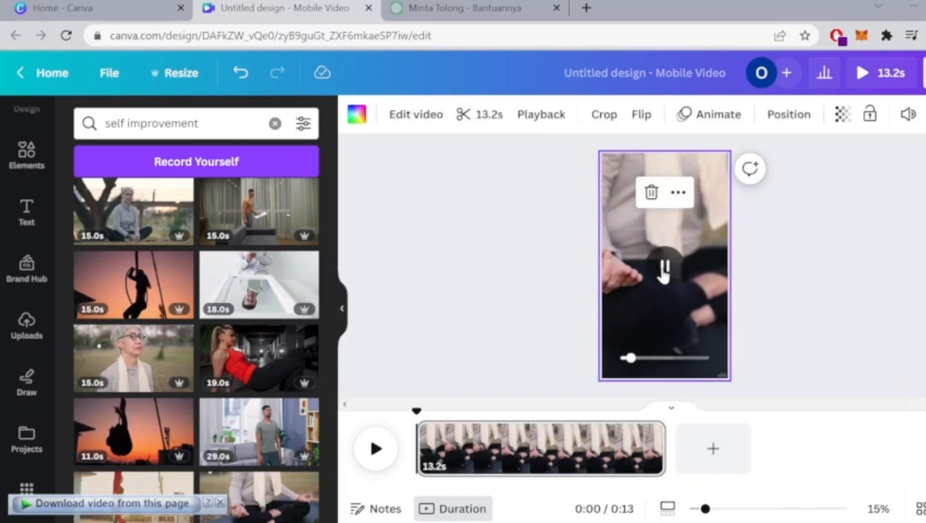
click(664, 269)
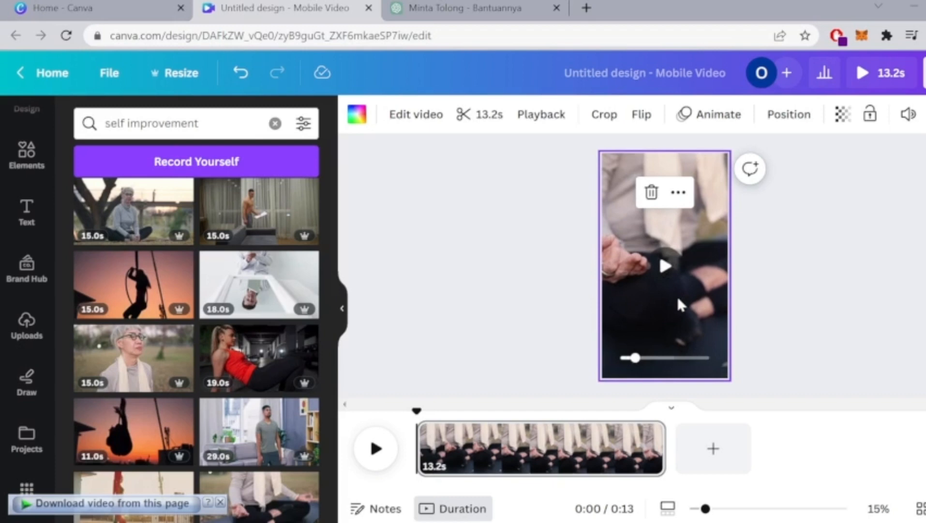
double_click(677, 295)
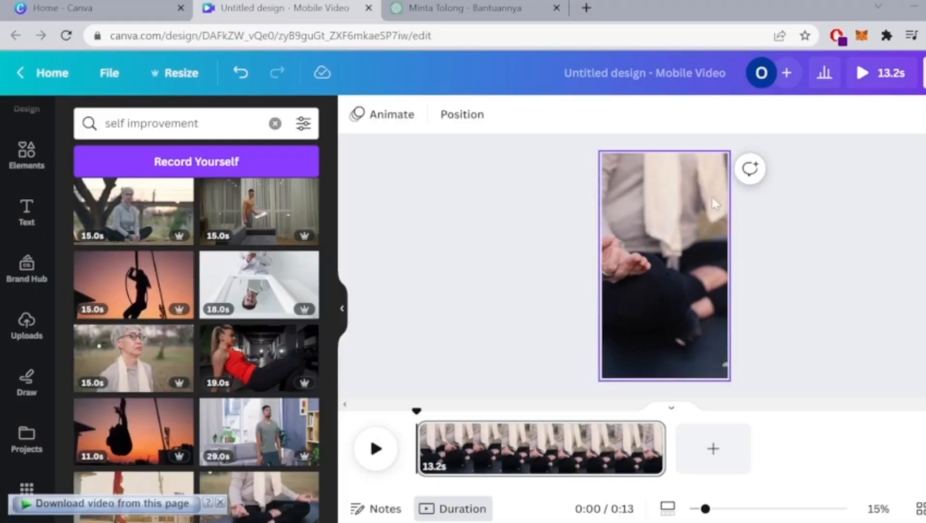
click(712, 195)
click(376, 449)
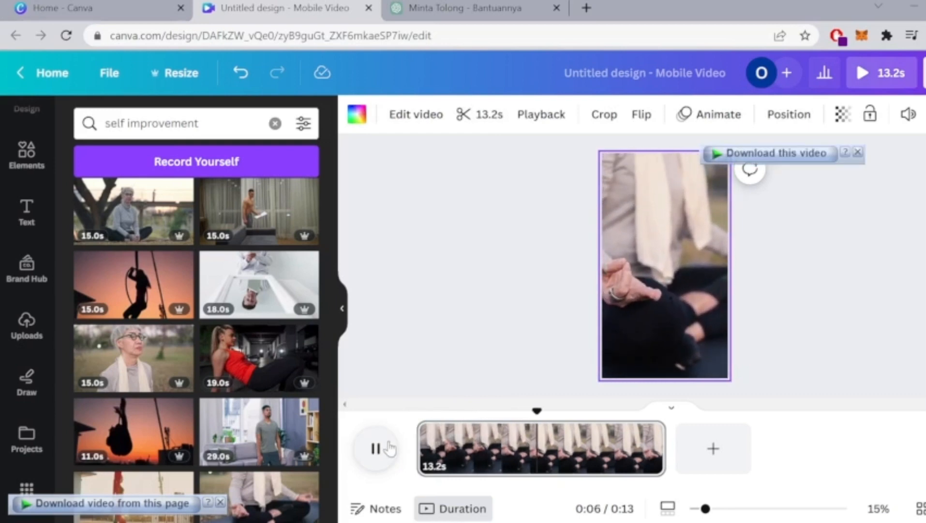
click(380, 449)
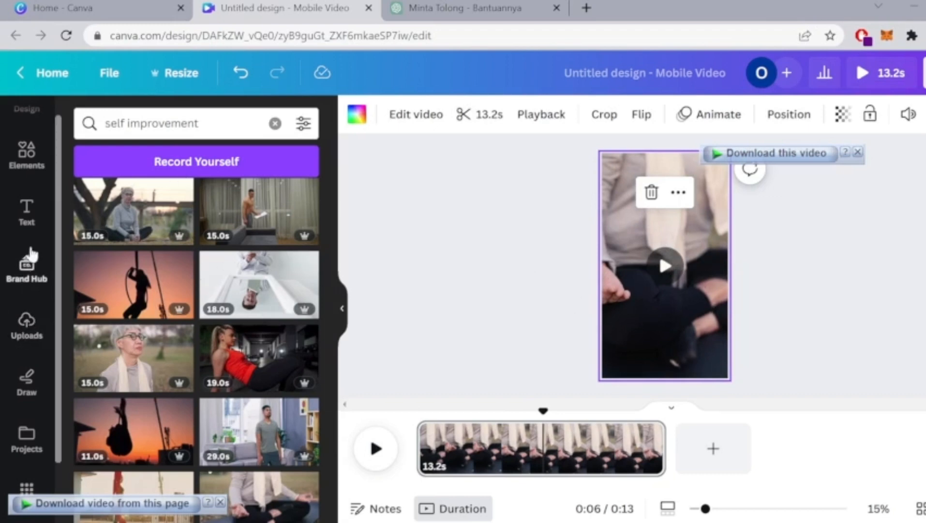
Add a square shape over the background video and fill it with black
click(28, 162)
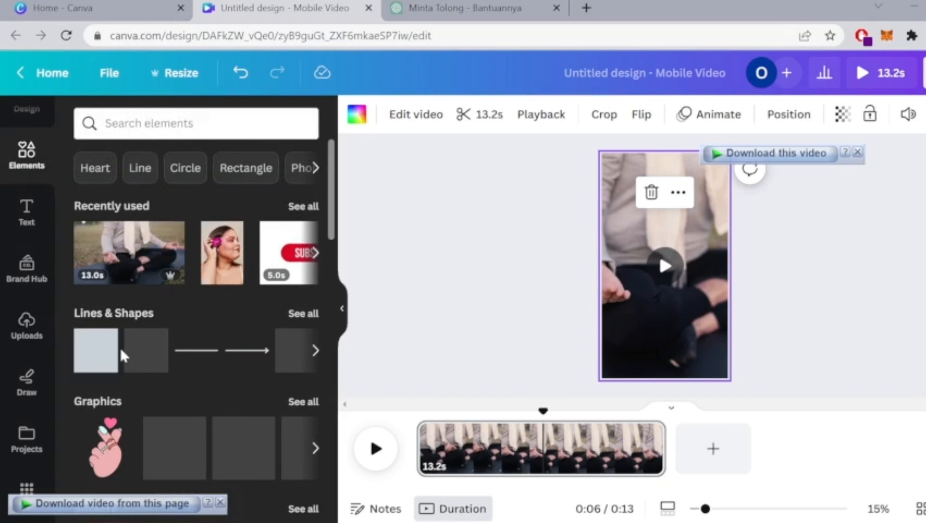
click(167, 364)
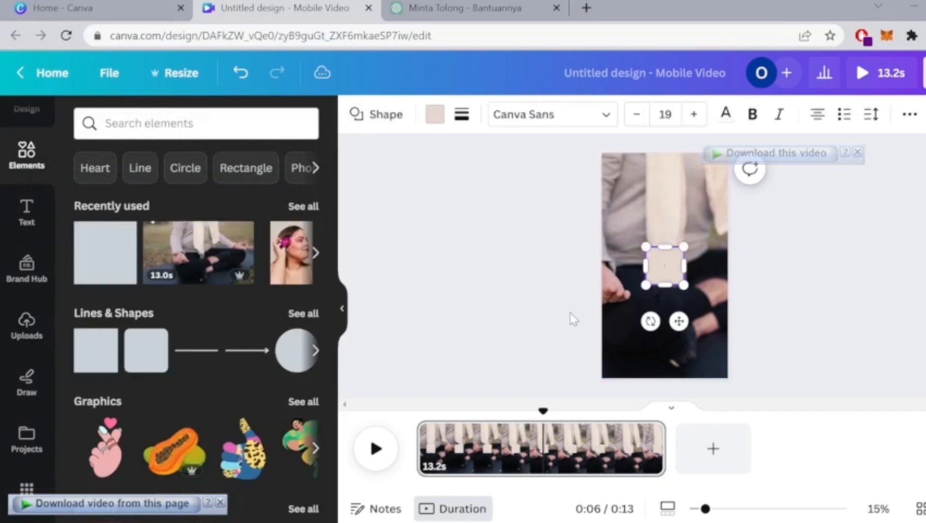
click(434, 114)
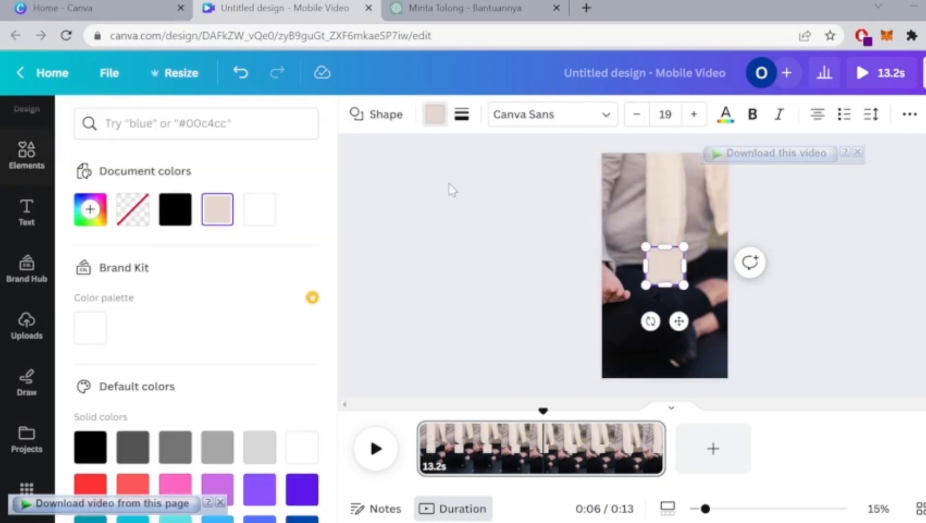
click(175, 209)
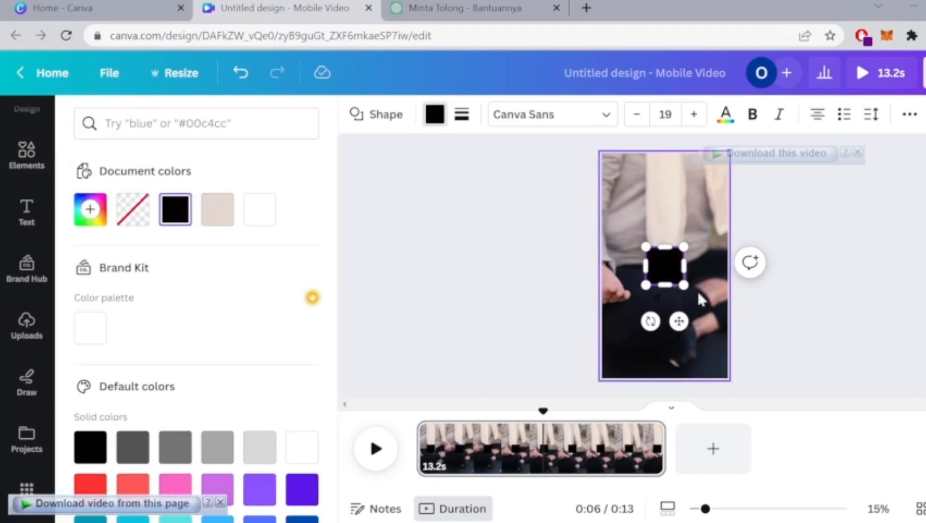
Enlarge the black square into a rectangle that extends slightly past all edges and covers the whole page
drag(683, 285, 738, 387)
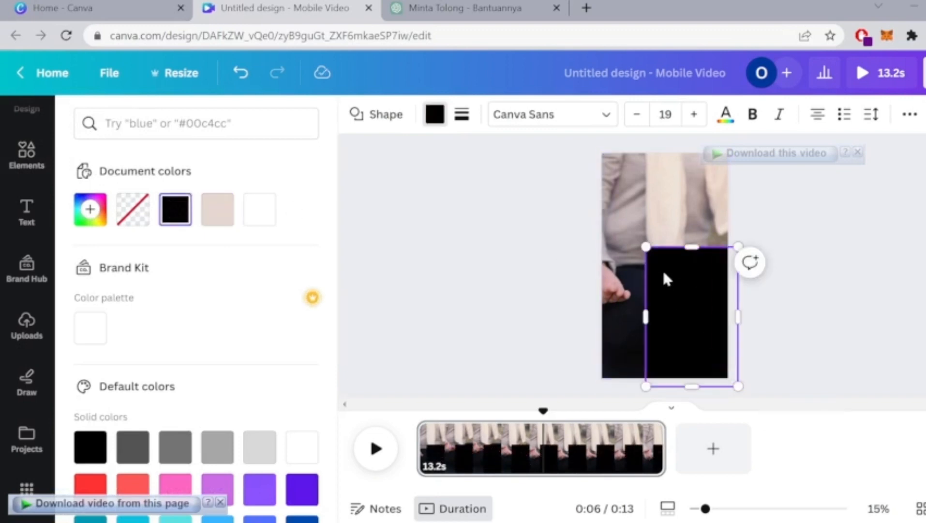
double_click(645, 242)
click(675, 300)
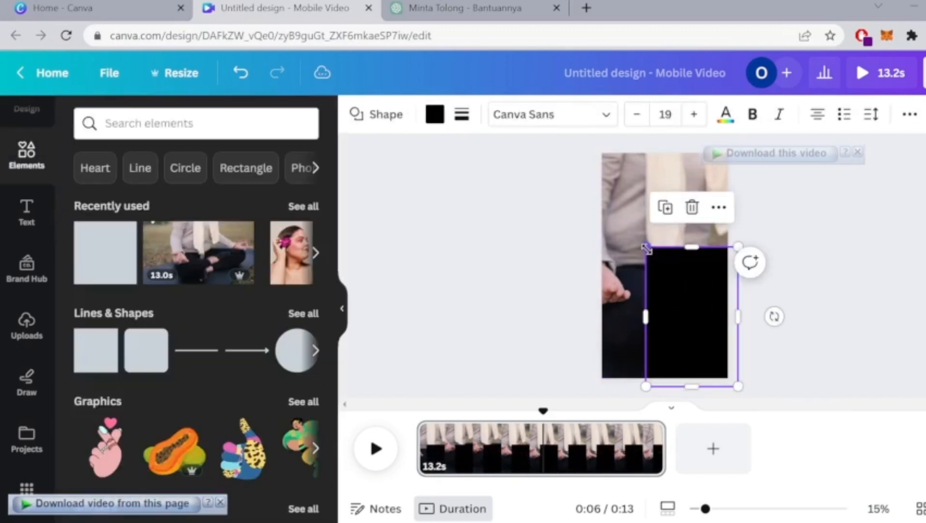
drag(647, 248, 589, 149)
click(804, 300)
click(704, 315)
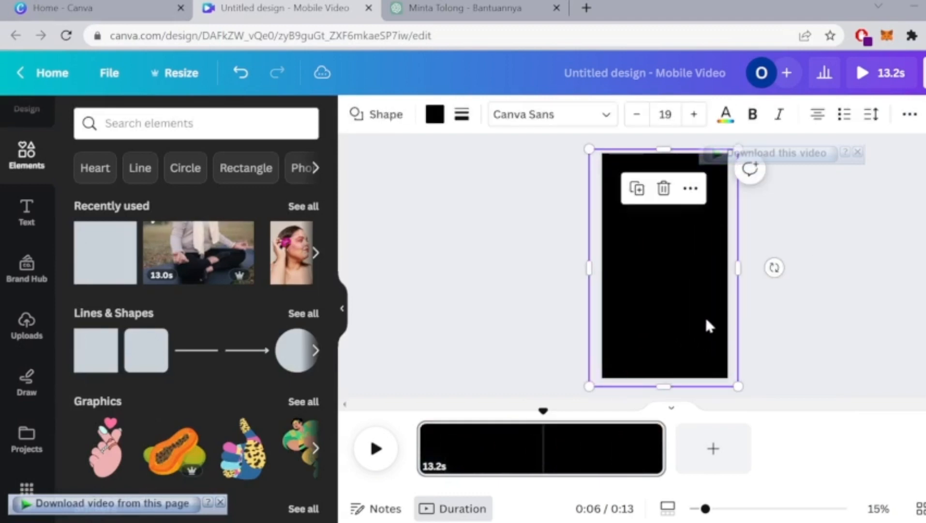
click(659, 248)
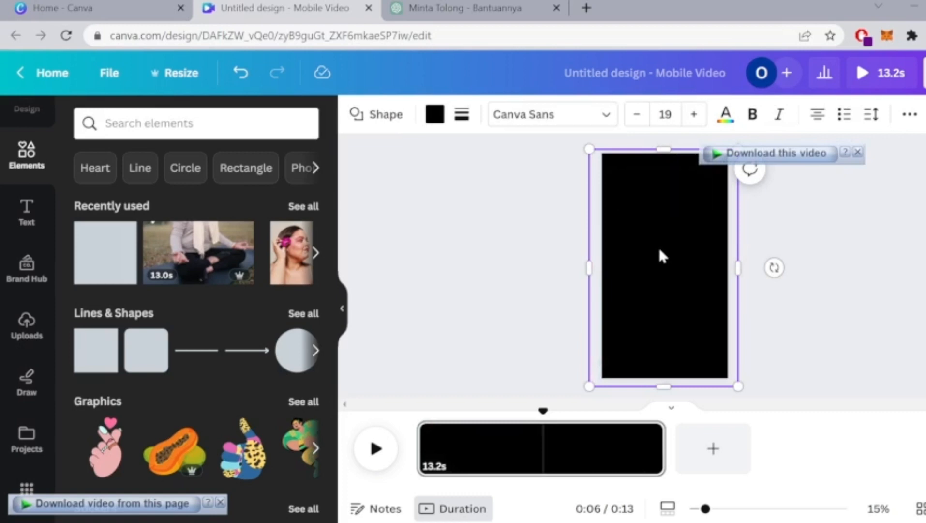
click(816, 325)
click(665, 347)
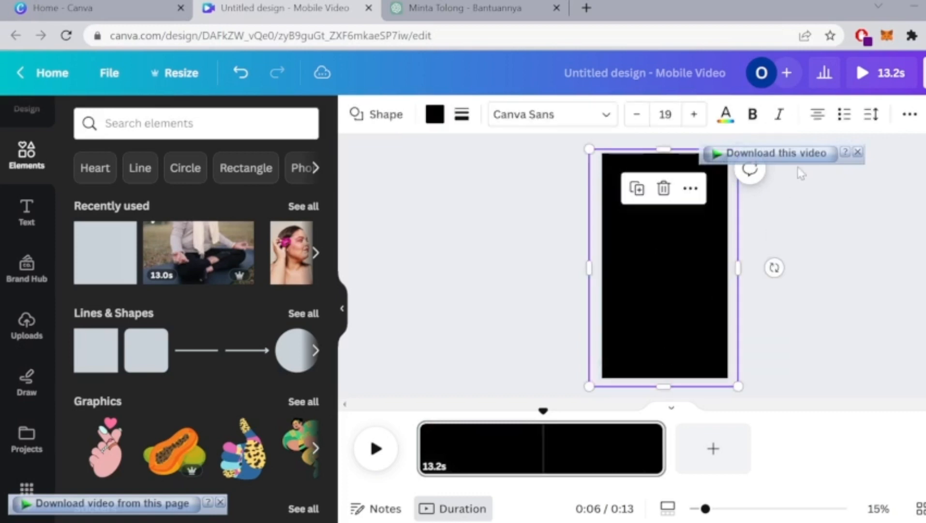
Set the black rectangle's transparency to 36 so that it darkens the background video
click(904, 116)
click(871, 153)
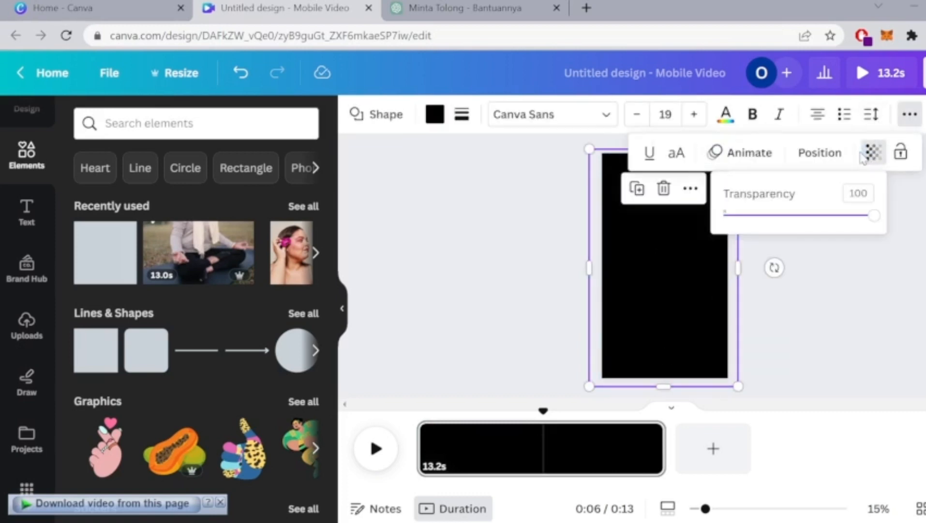
drag(867, 223, 780, 218)
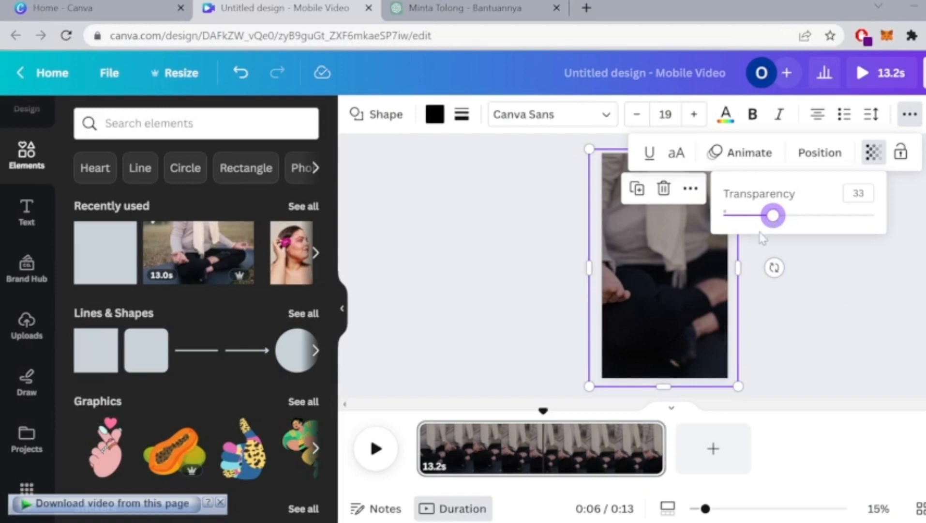
drag(775, 215, 778, 218)
click(871, 196)
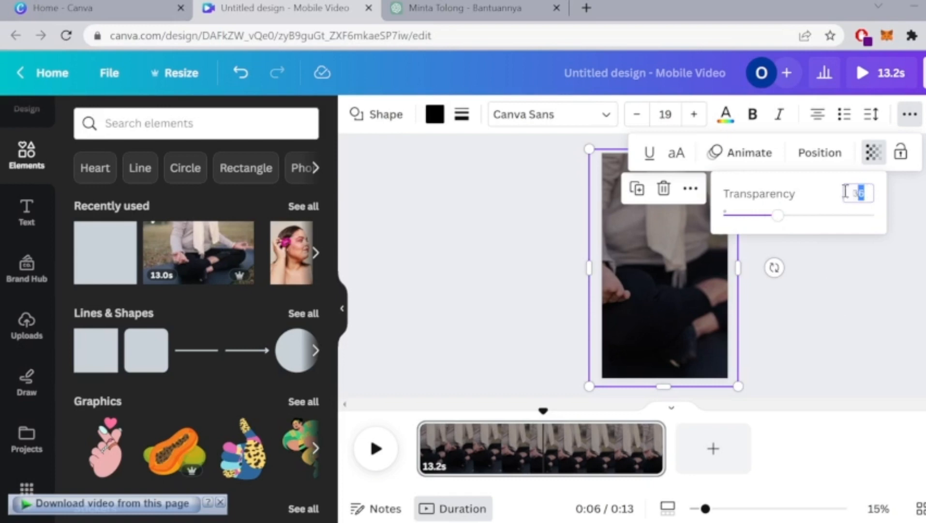
click(836, 317)
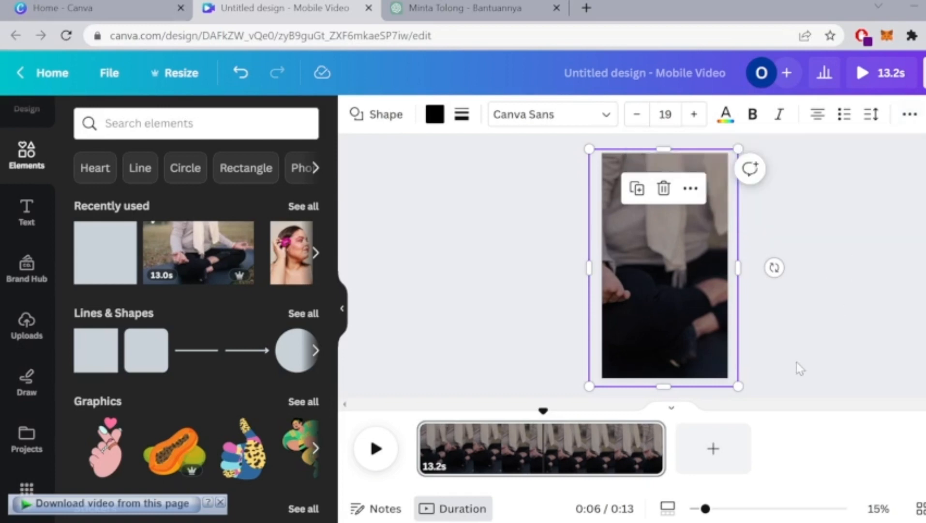
click(798, 368)
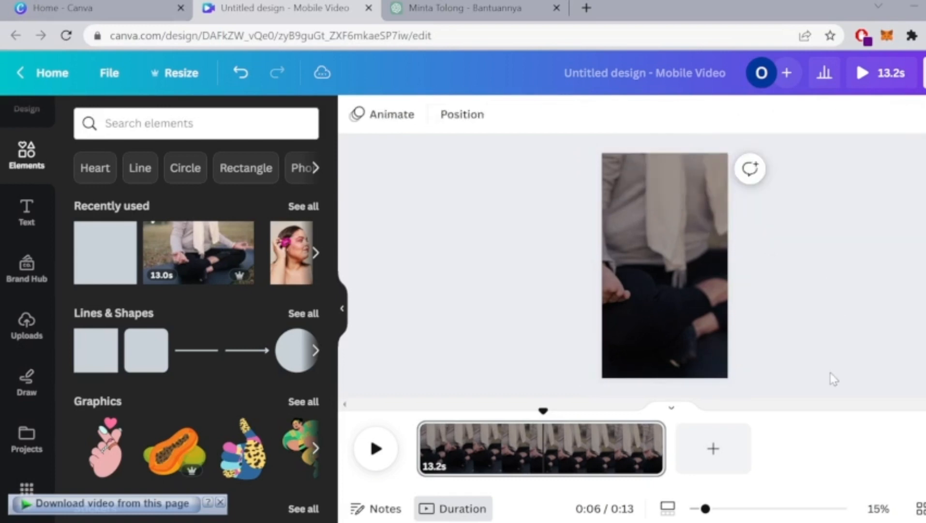
Add a subheading text over the darkened video and change its wording to "Quotes"
click(690, 316)
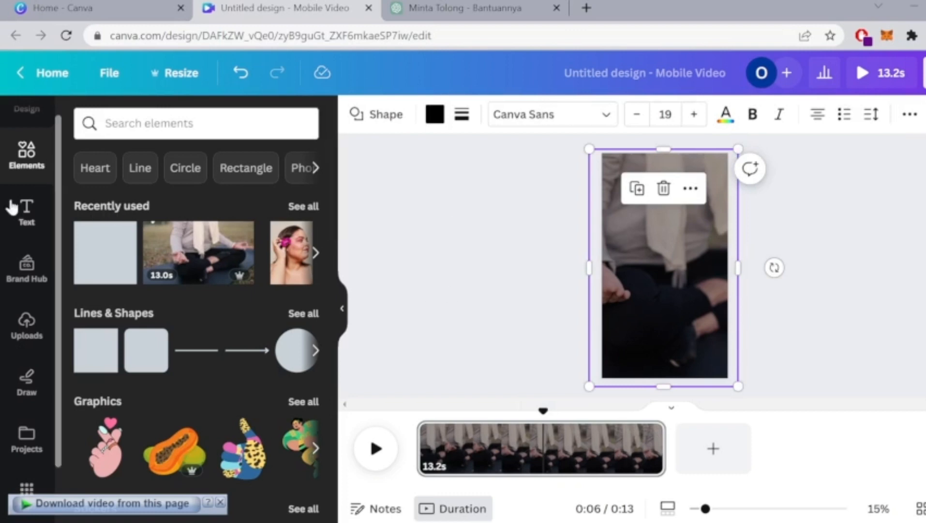
click(26, 211)
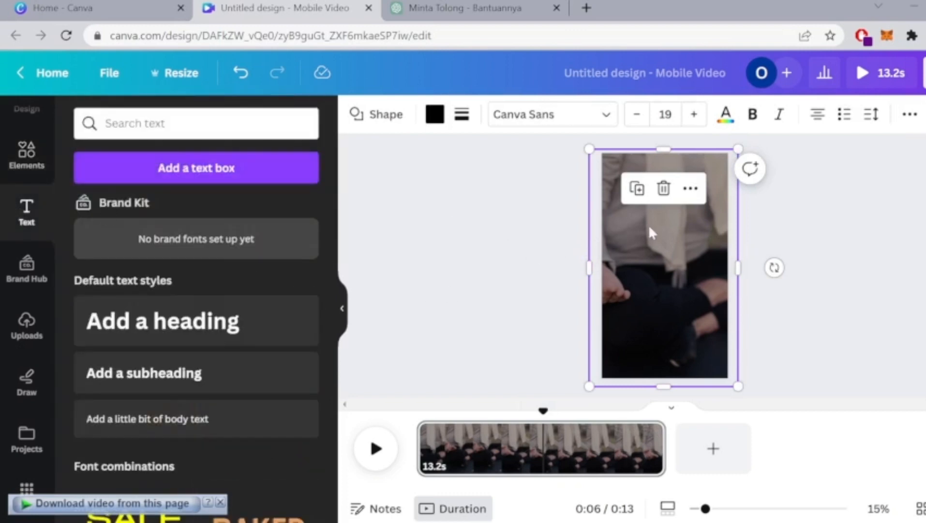
click(198, 359)
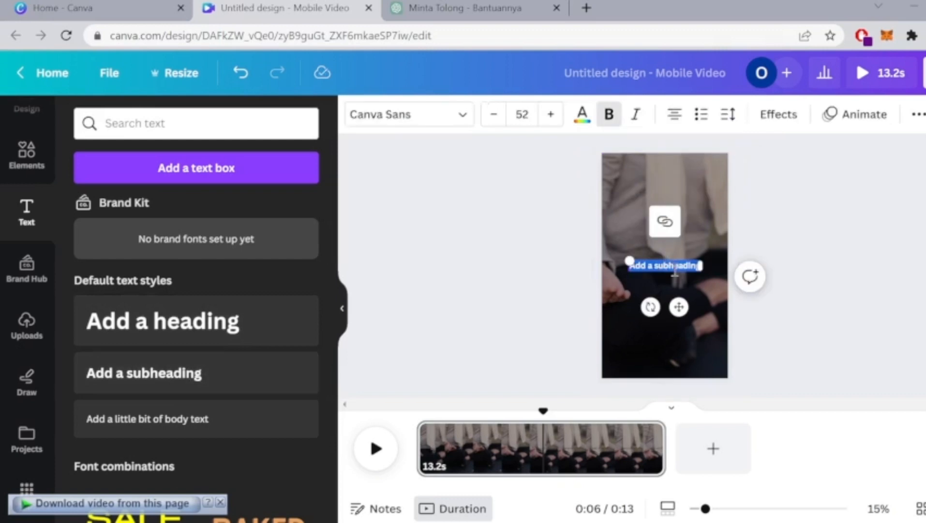
key(BackSpace)
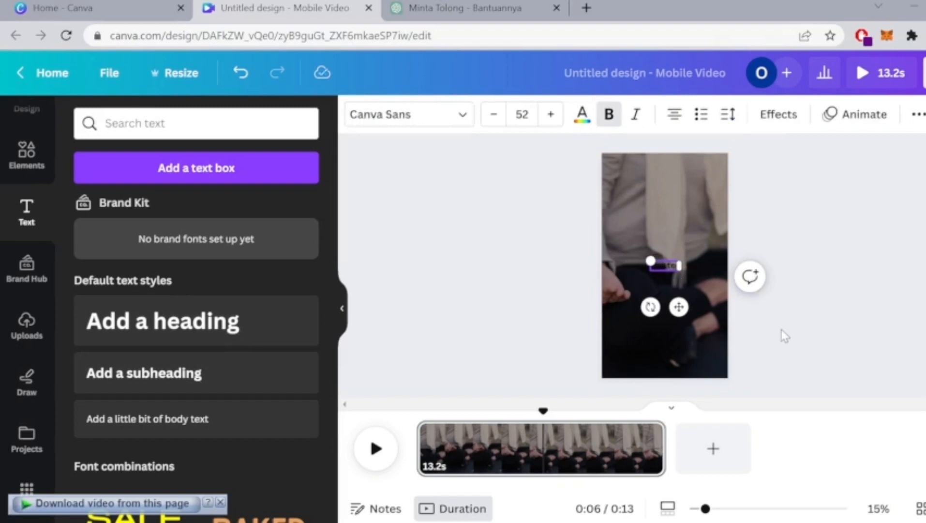
click(680, 282)
click(673, 265)
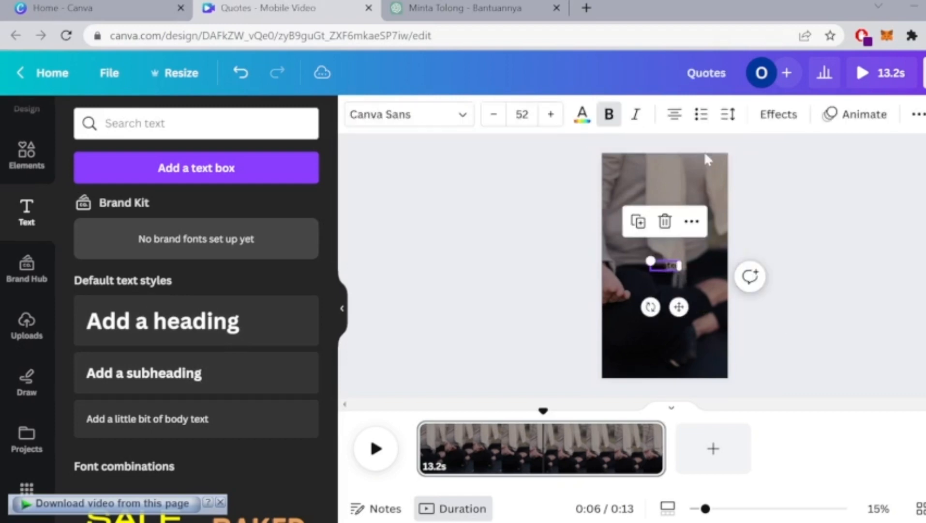
Change the colour of the "Quotes" text to white
click(582, 114)
click(175, 210)
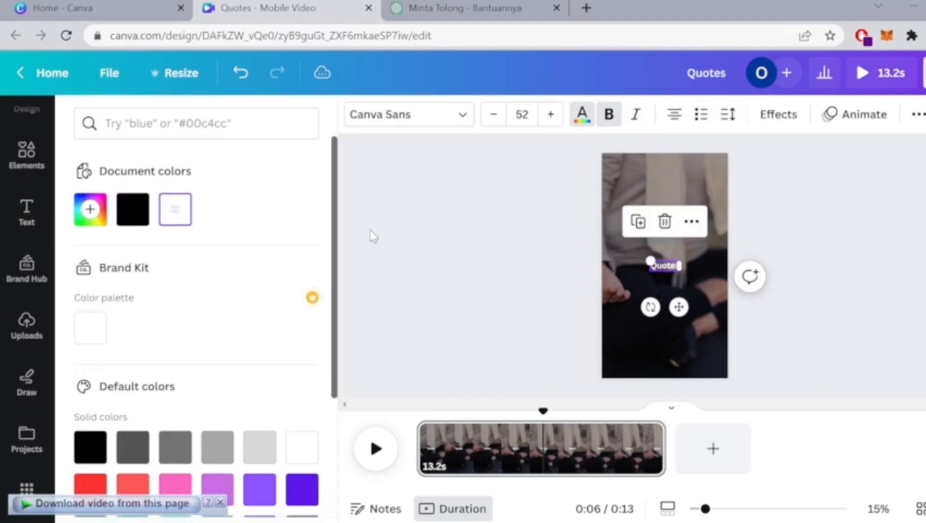
key(Escape)
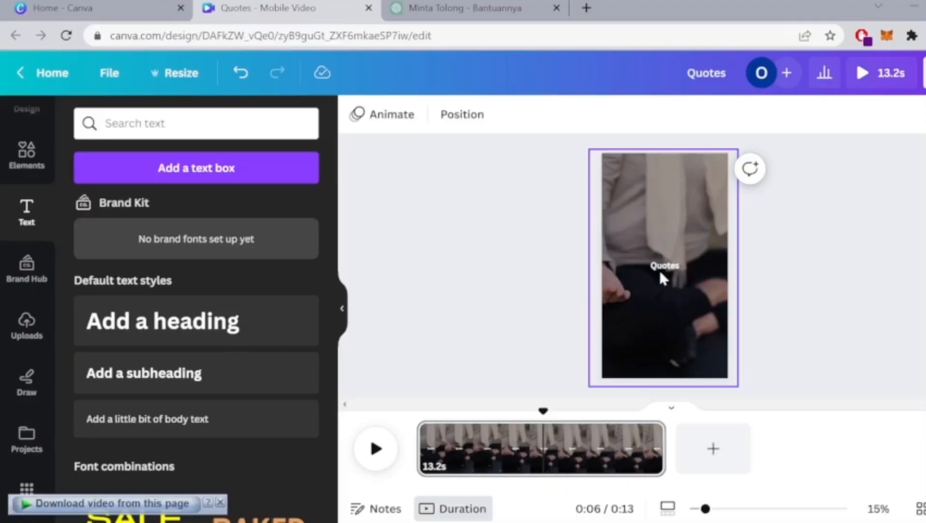
Move the "Quotes" text straight up to slightly above the middle of the page
double_click(661, 270)
drag(673, 273, 672, 231)
click(654, 247)
click(667, 233)
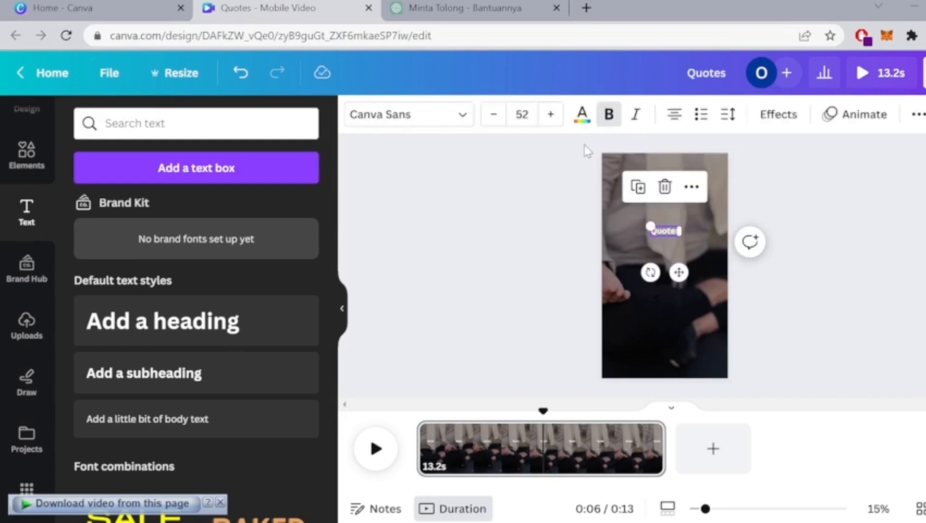
Add a second subheading reading "tokoh" and place it centred, well below the "Quotes" text
click(218, 375)
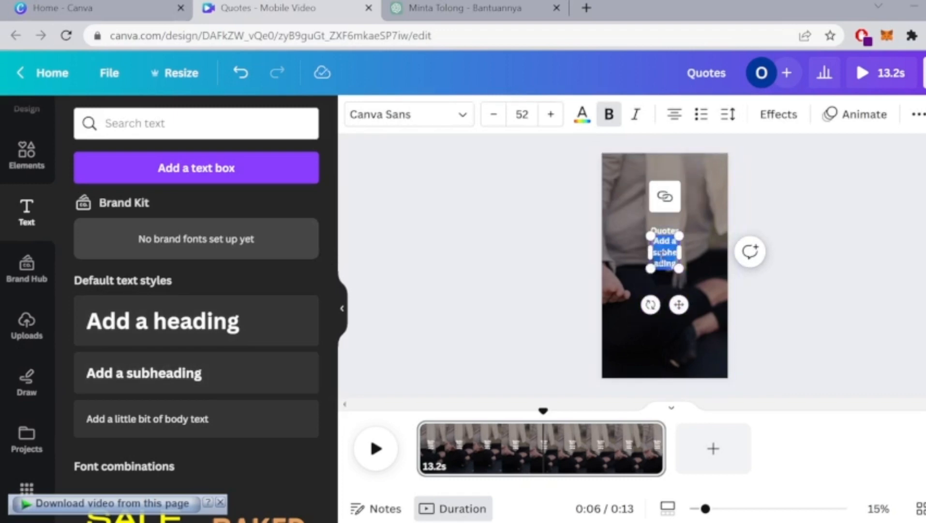
text(toko)
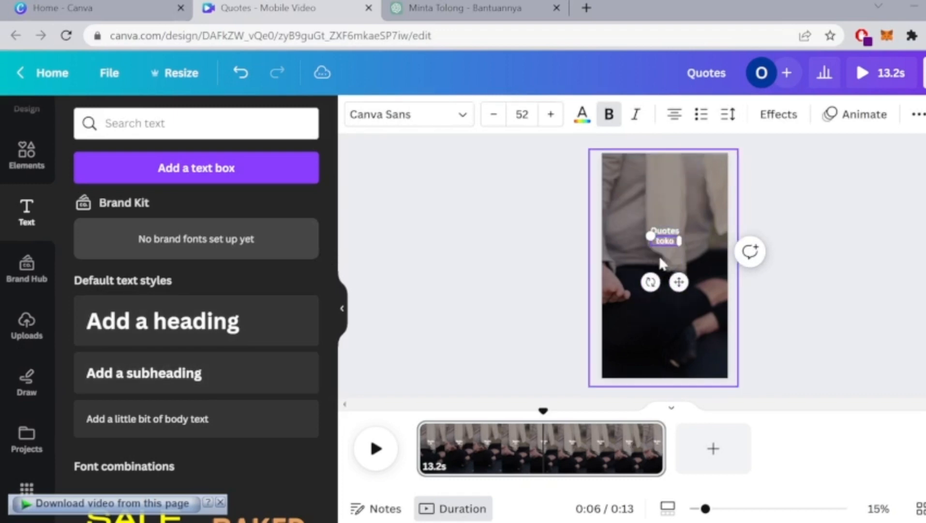
text(h)
drag(680, 281, 683, 338)
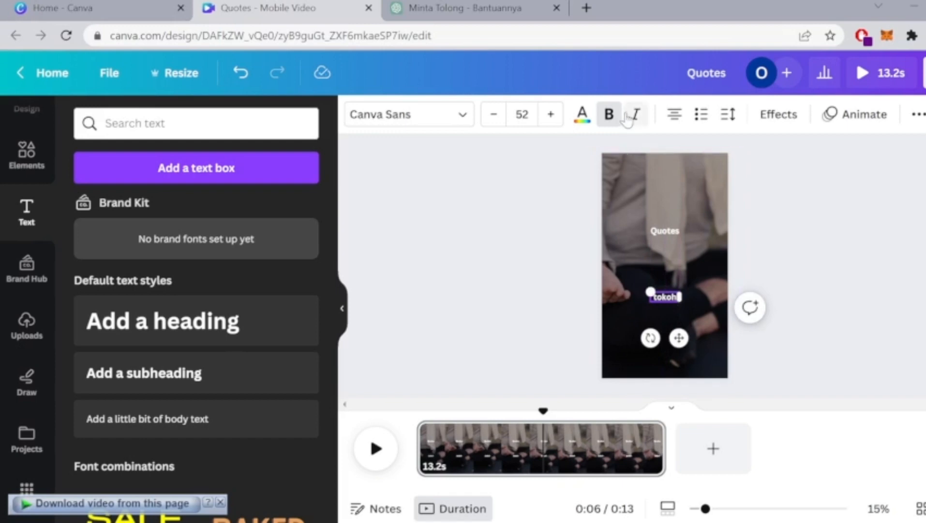
Remove the bold formatting from the "tokoh" text
click(609, 114)
click(801, 300)
key(ctrl+z)
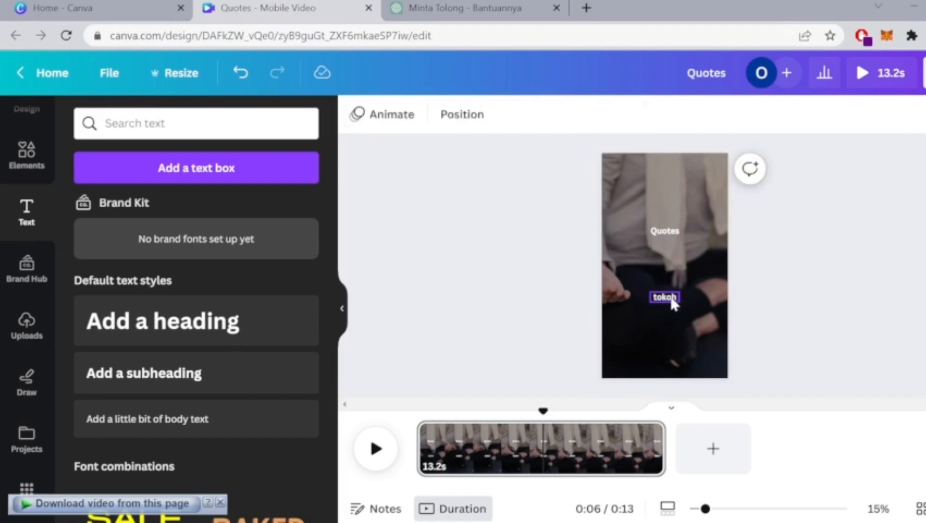
click(610, 115)
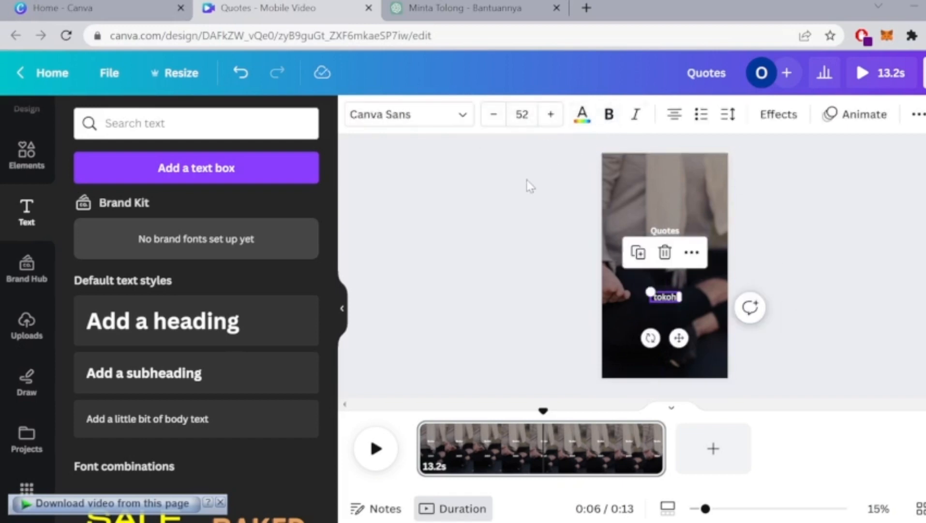
click(824, 287)
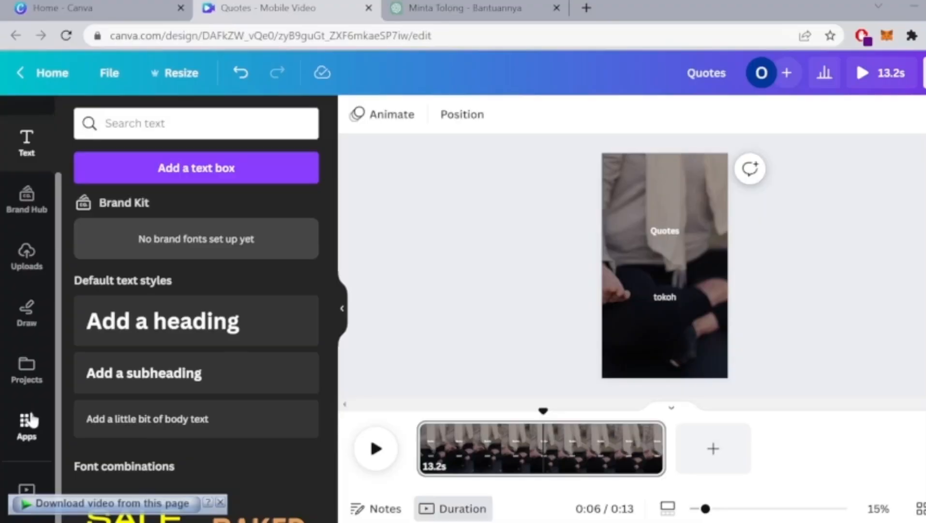
Open the Bulk create app and start entering its data manually
click(26, 425)
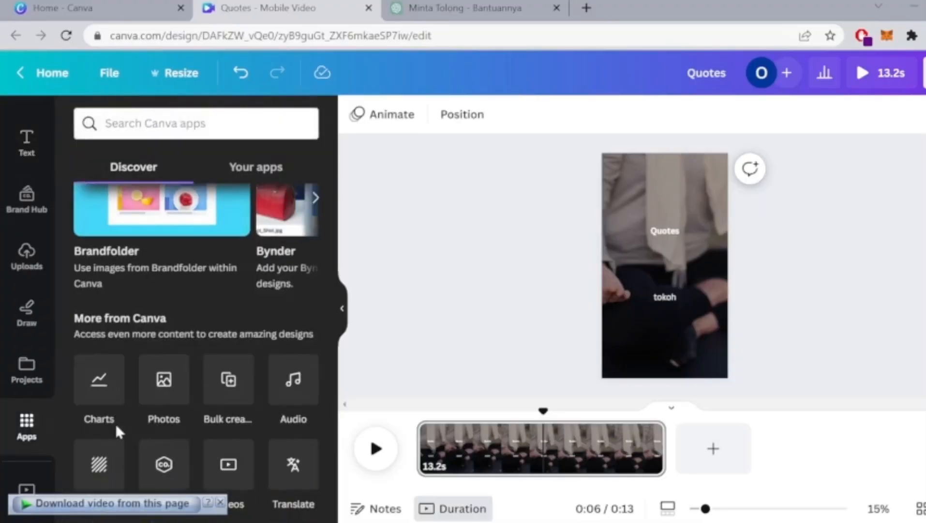
scroll(145, 426, down, 3)
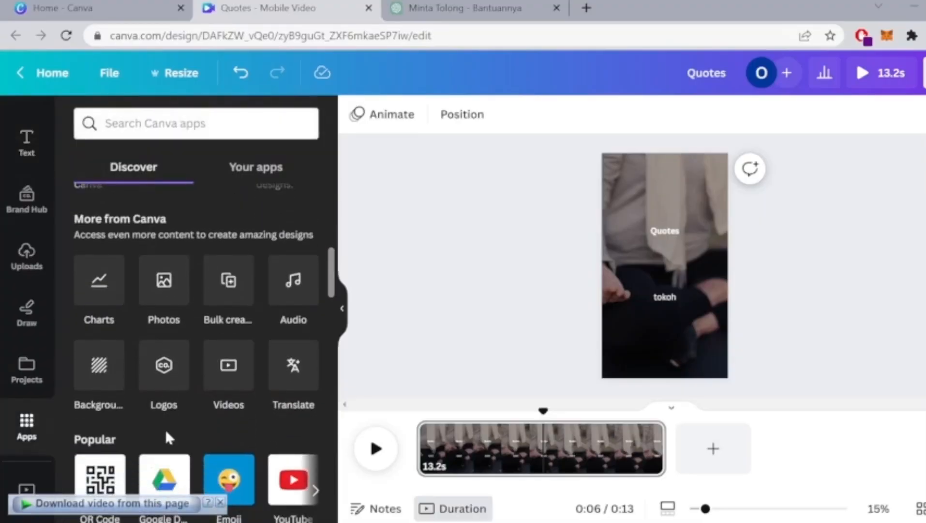
click(228, 271)
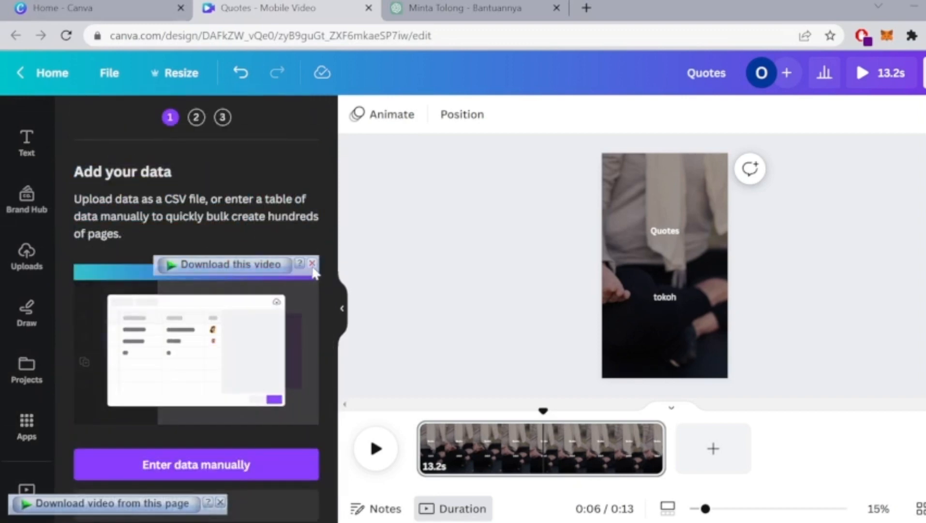
click(236, 465)
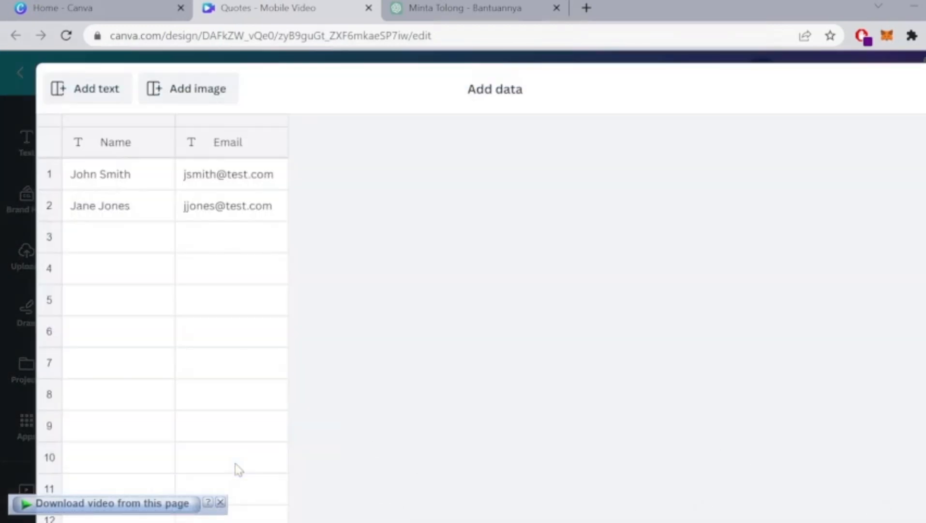
Select the Name column header as the paste target, switch to ChatGPT and copy the whole quotes table with its Kutipan and Tokoh columns
click(124, 151)
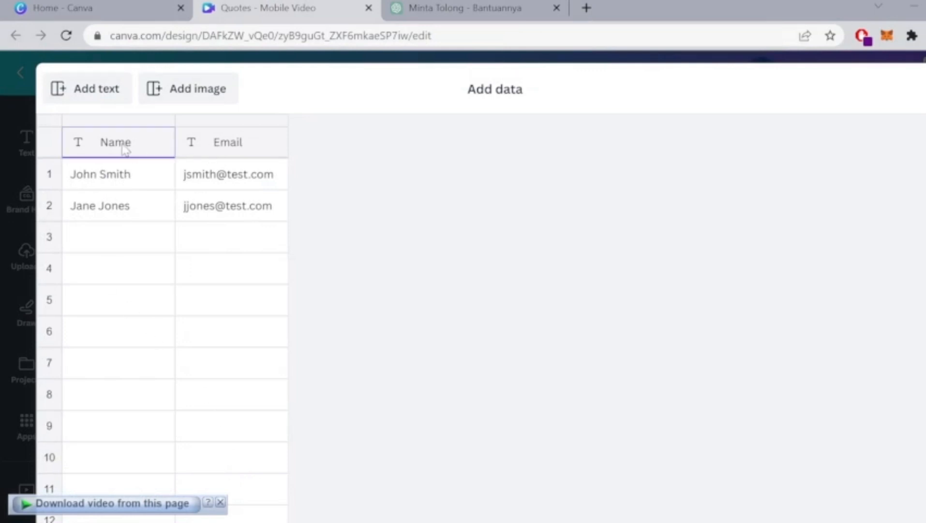
click(96, 6)
click(314, 7)
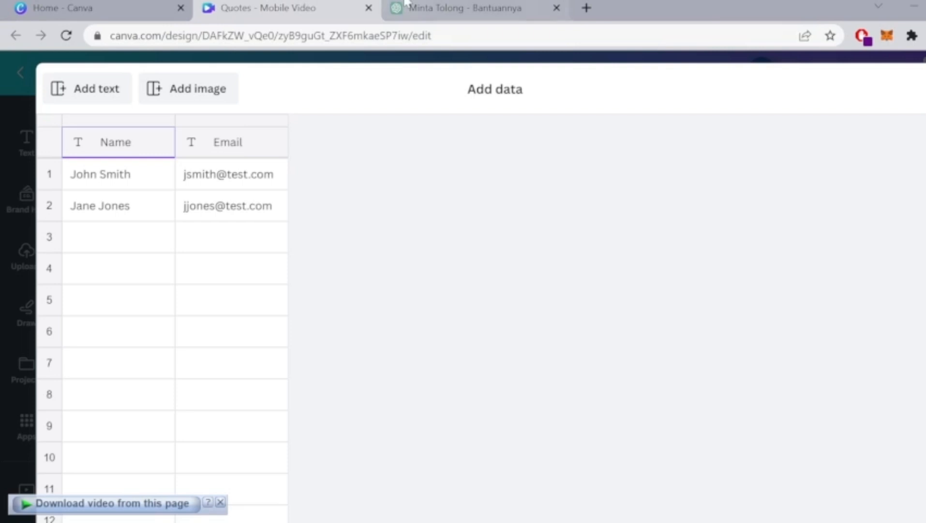
click(406, 4)
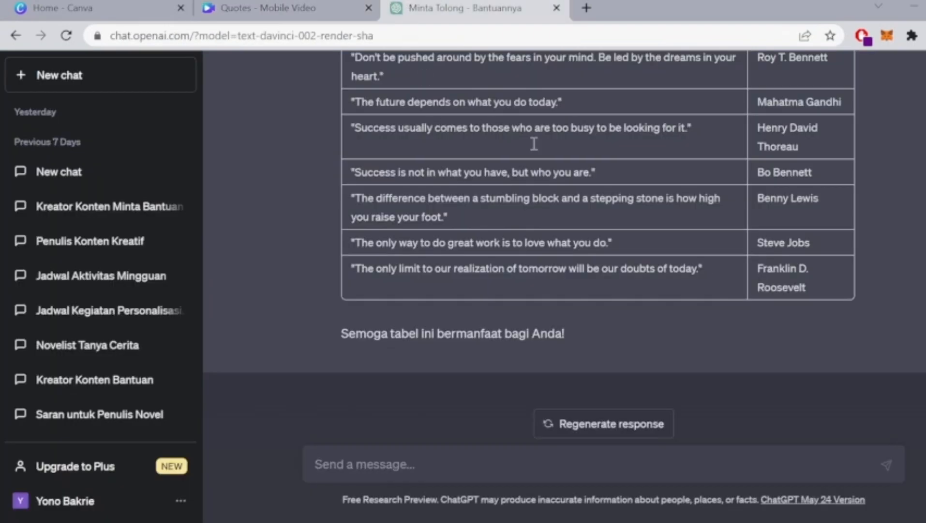
scroll(764, 308, up, 1)
drag(811, 323, 390, 220)
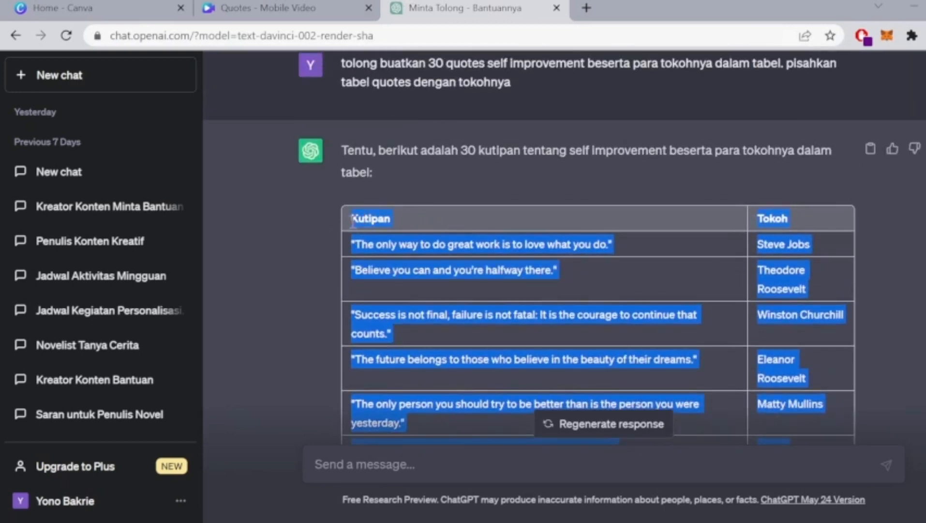
Switch back to Canva, paste the copied quotes table over the sample data and check its rows
click(310, 7)
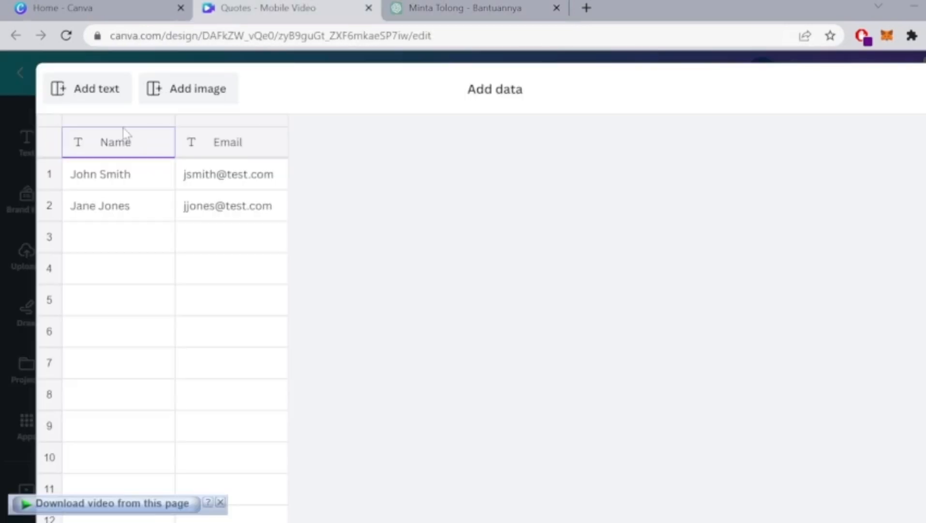
key(ctrl+v)
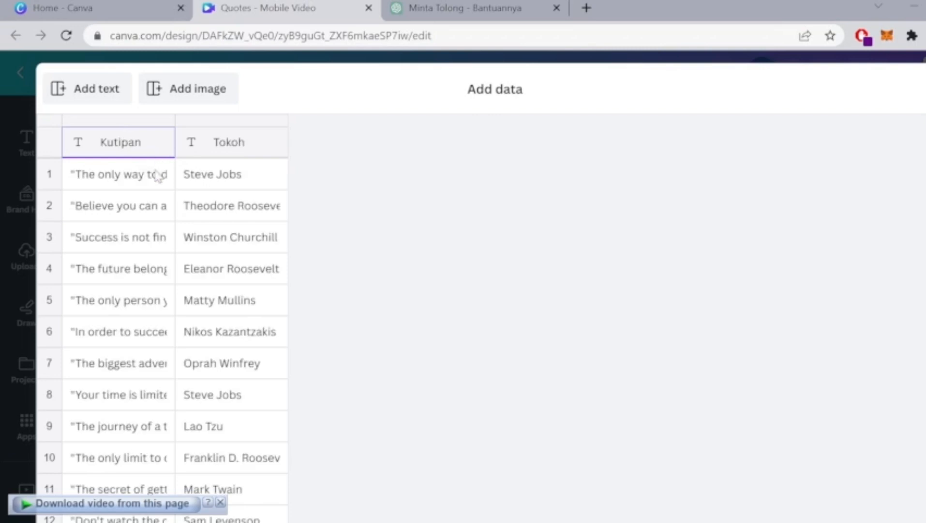
scroll(176, 240, down, 12)
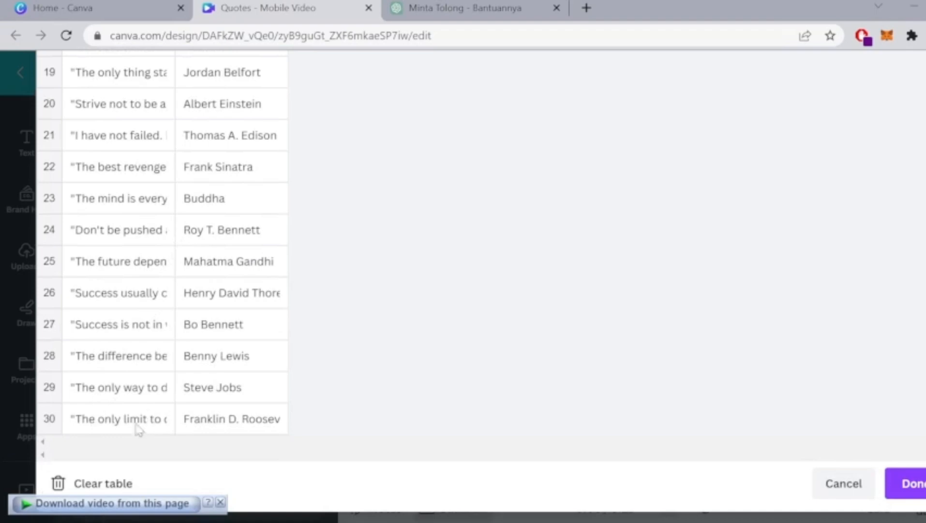
scroll(133, 434, up, 12)
scroll(839, 389, down, 6)
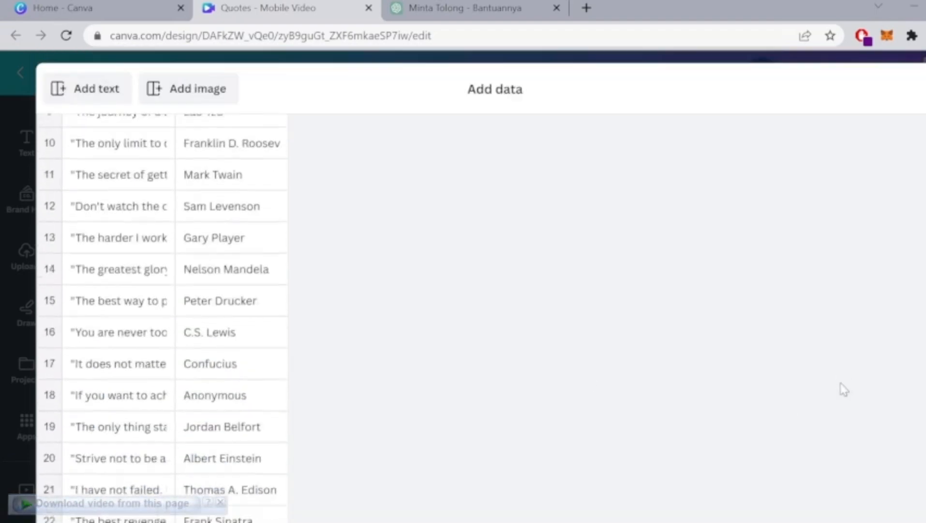
scroll(839, 388, up, 6)
Rename the Kutipan column header as "Quotes" and save the data table
click(222, 141)
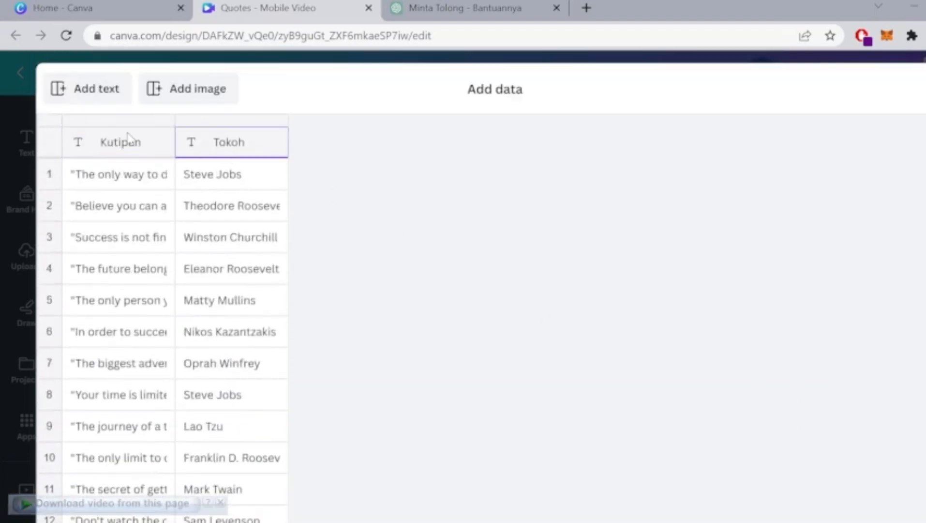
click(127, 134)
key(BackSpace)
key(BackSpace)
key(BackSpace)
key(BackSpace)
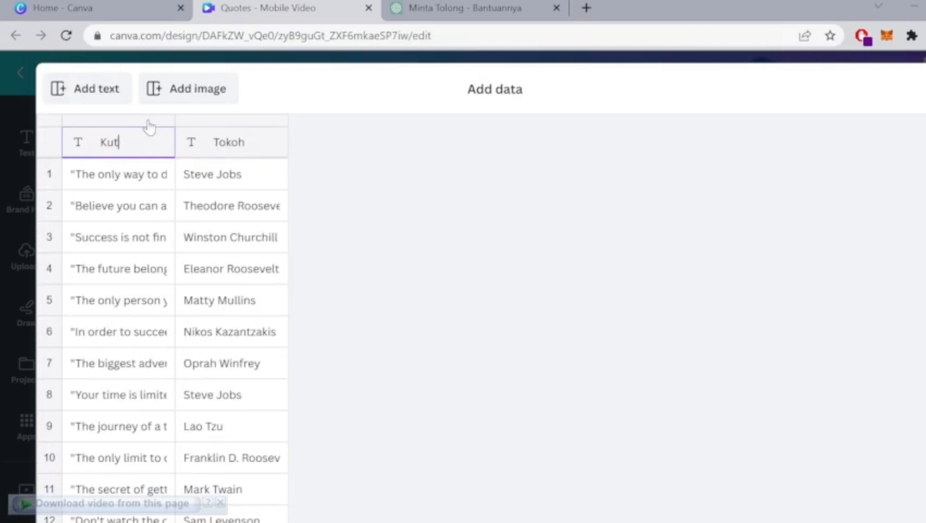
text(Quotes)
scroll(550, 325, down, 10)
scroll(901, 485, down, 3)
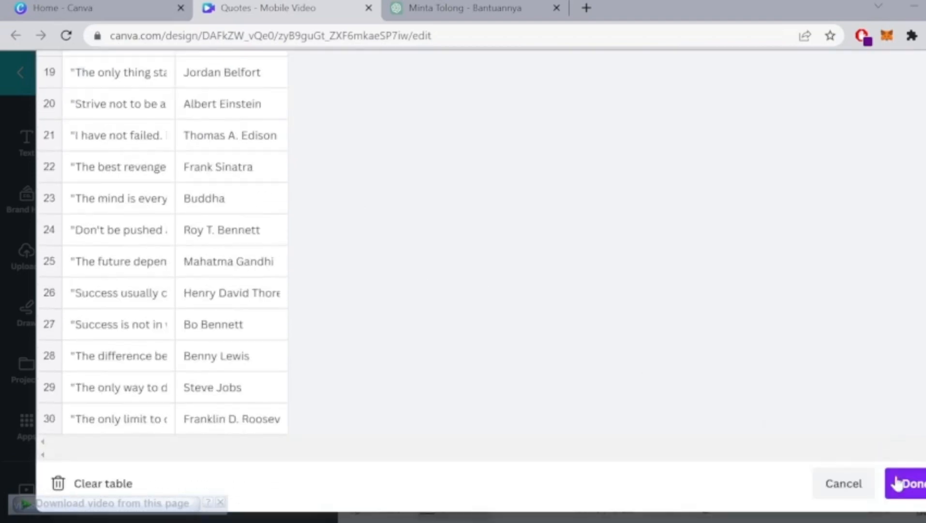
click(904, 481)
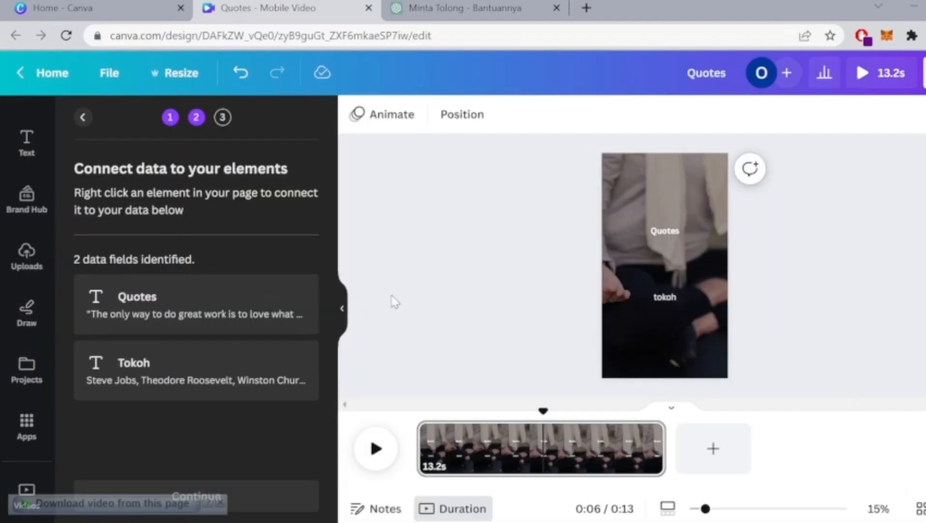
Connect the "Quotes" text on the page to the Quotes data field
click(664, 231)
click(691, 188)
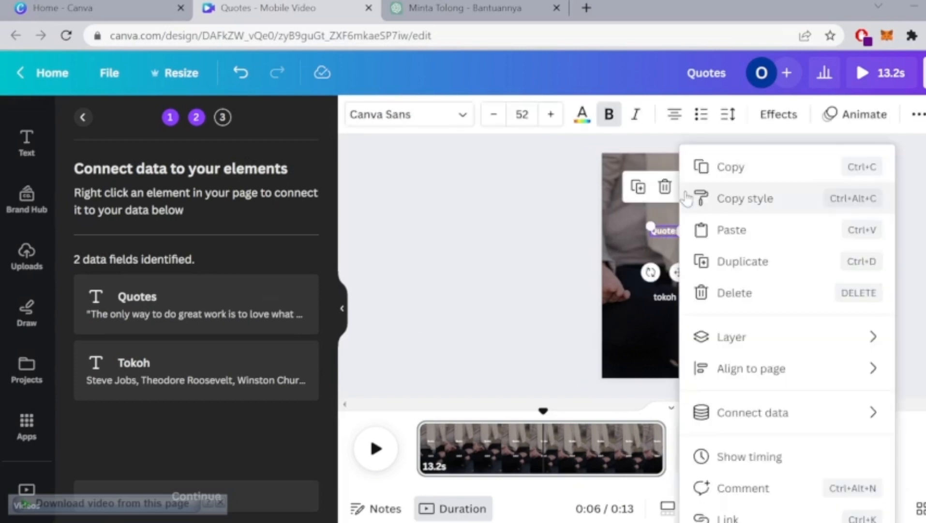
click(596, 417)
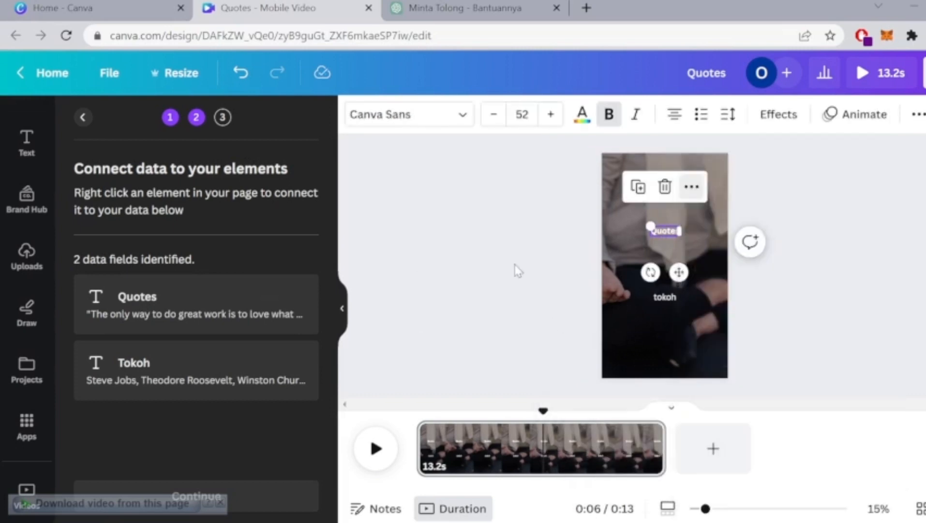
click(692, 189)
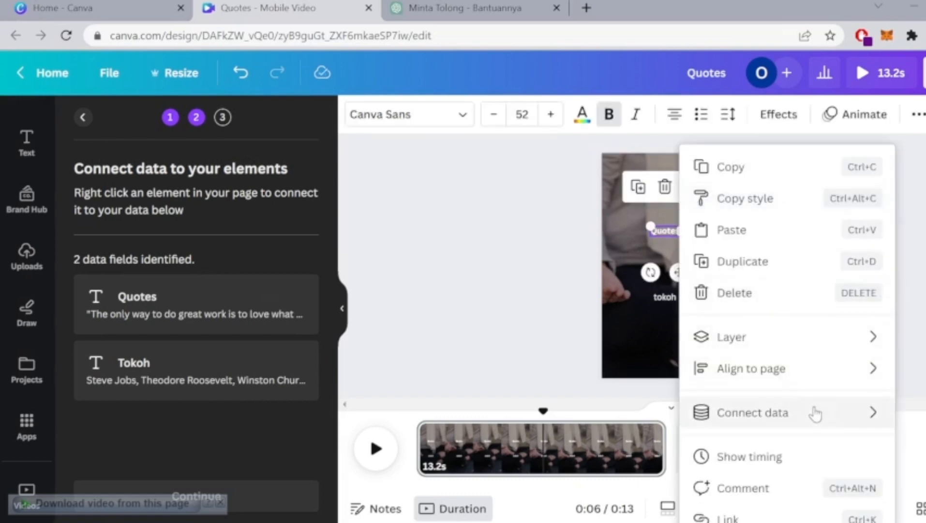
mouse_move(815, 416)
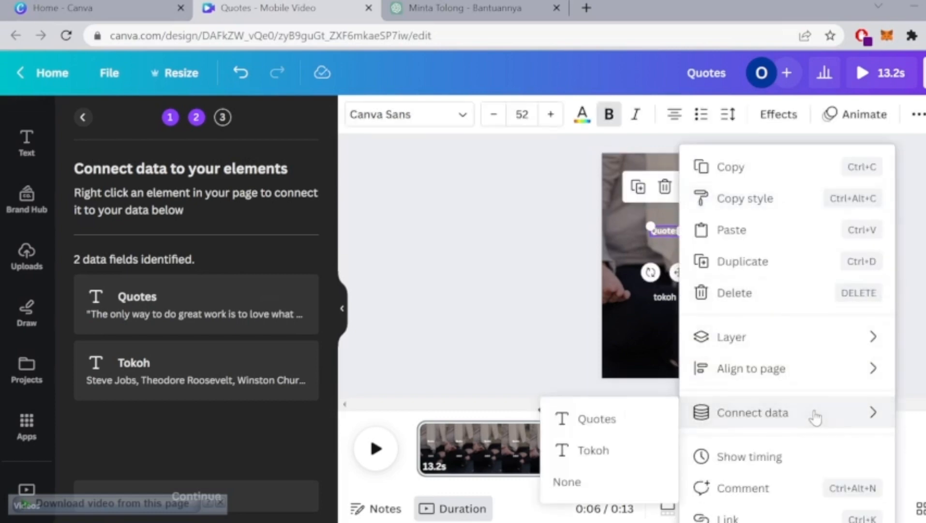
click(607, 418)
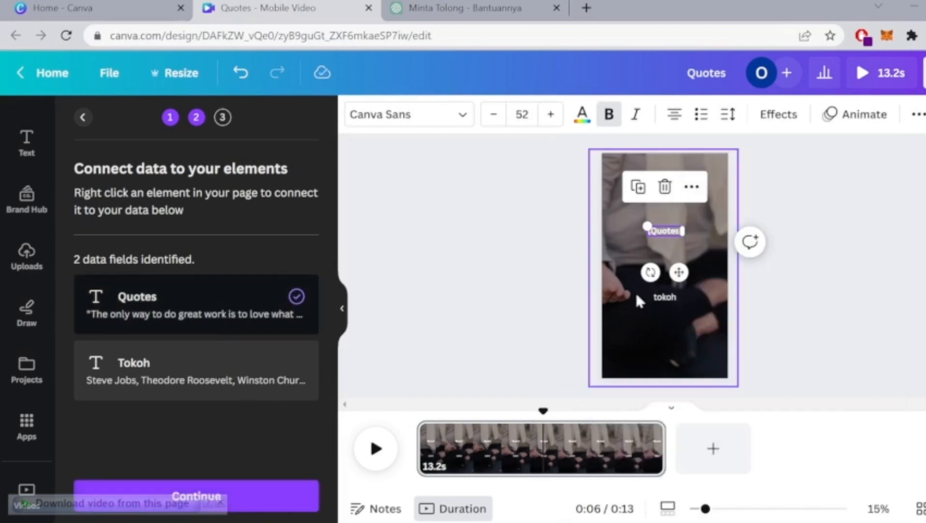
Connect the "tokoh" text on the page to the Tokoh data field
click(671, 299)
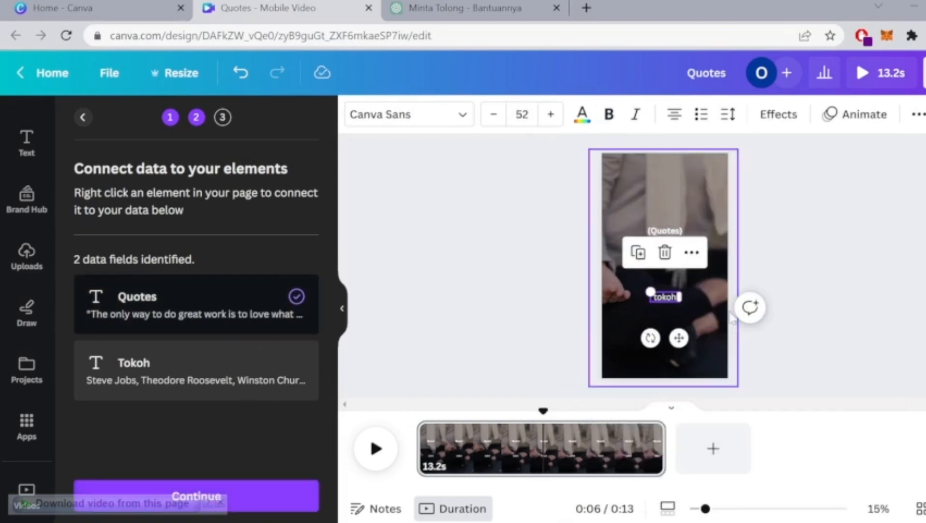
click(692, 252)
mouse_move(778, 412)
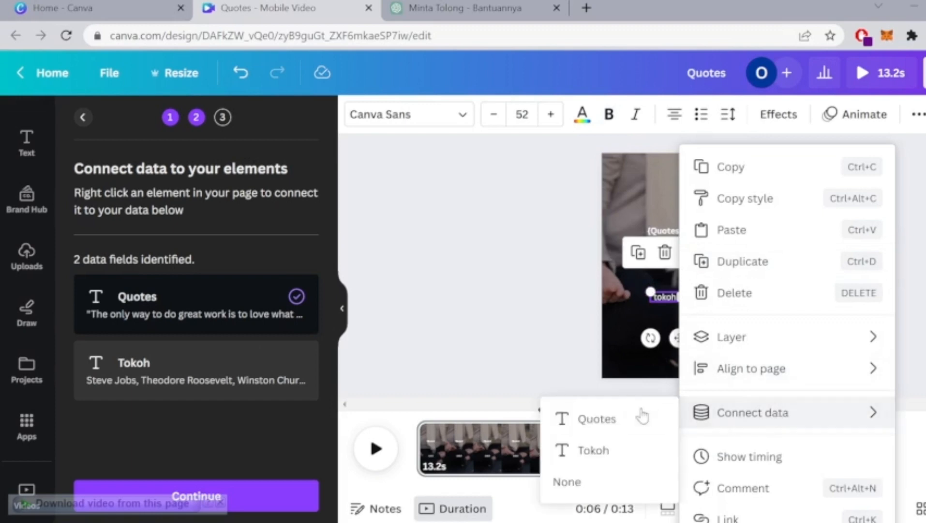
click(587, 449)
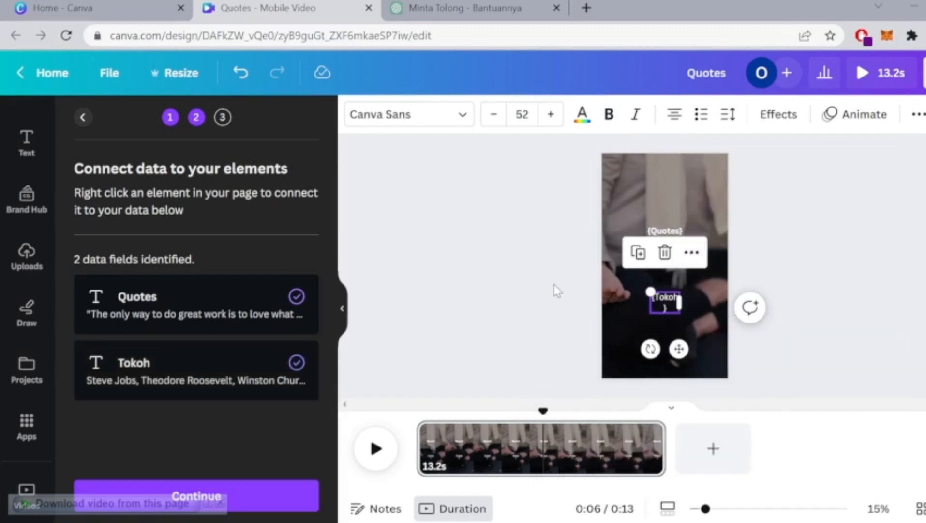
Continue with all data rows selected and generate the 30 pages
click(221, 503)
click(212, 503)
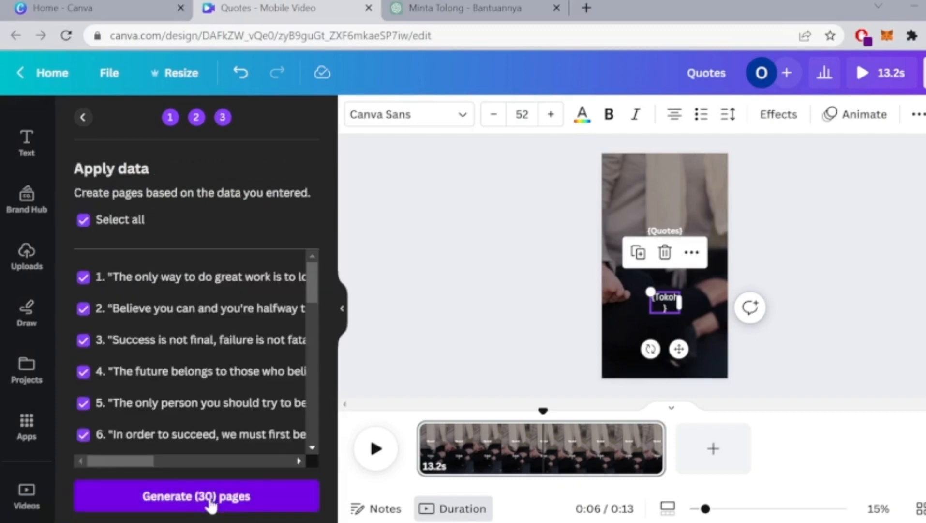
click(212, 503)
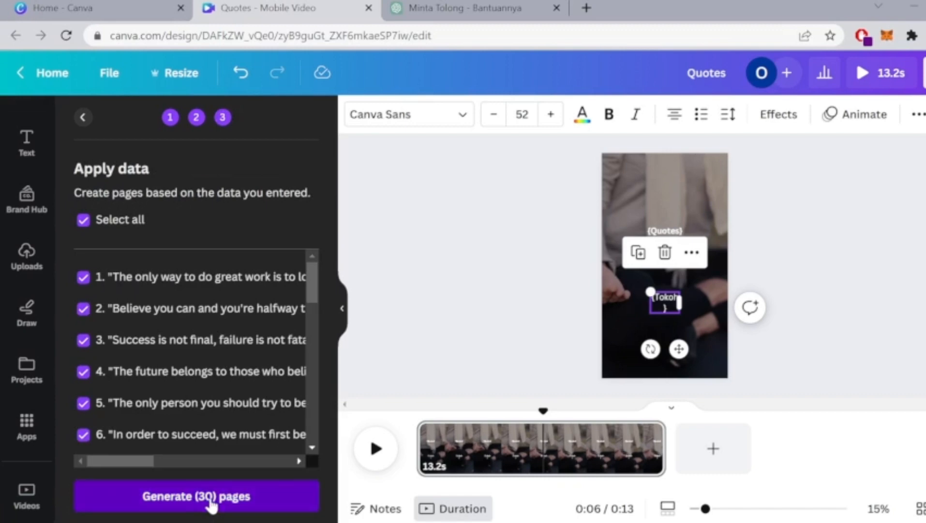